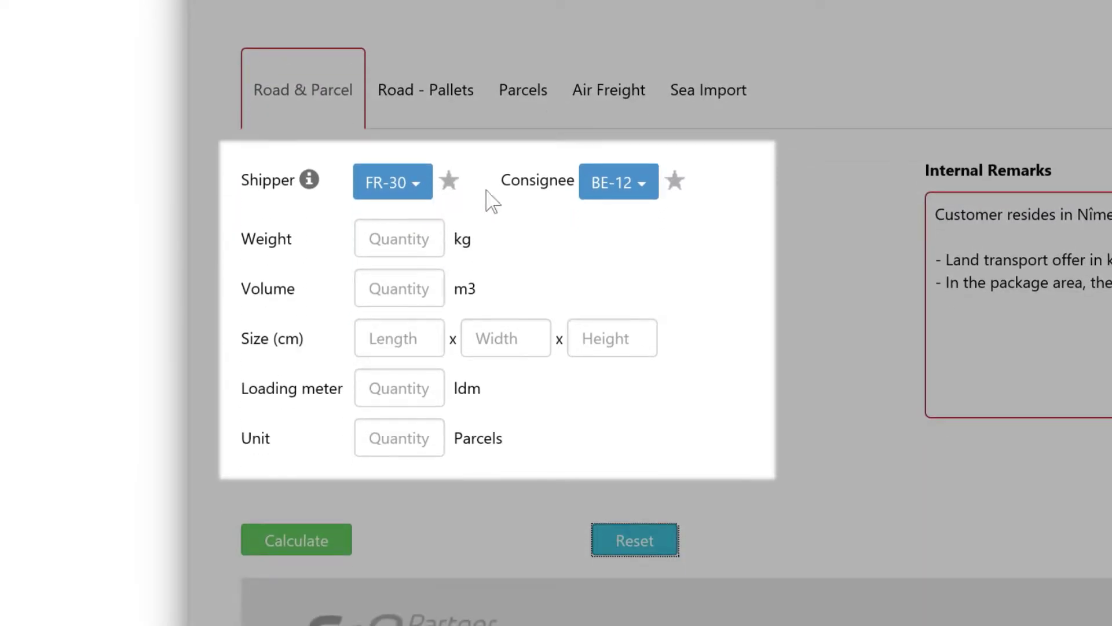
- Set the consignee for the FR-30 road shipment to DK-80
{"action": "left_click", "coordinate": [625, 196]}
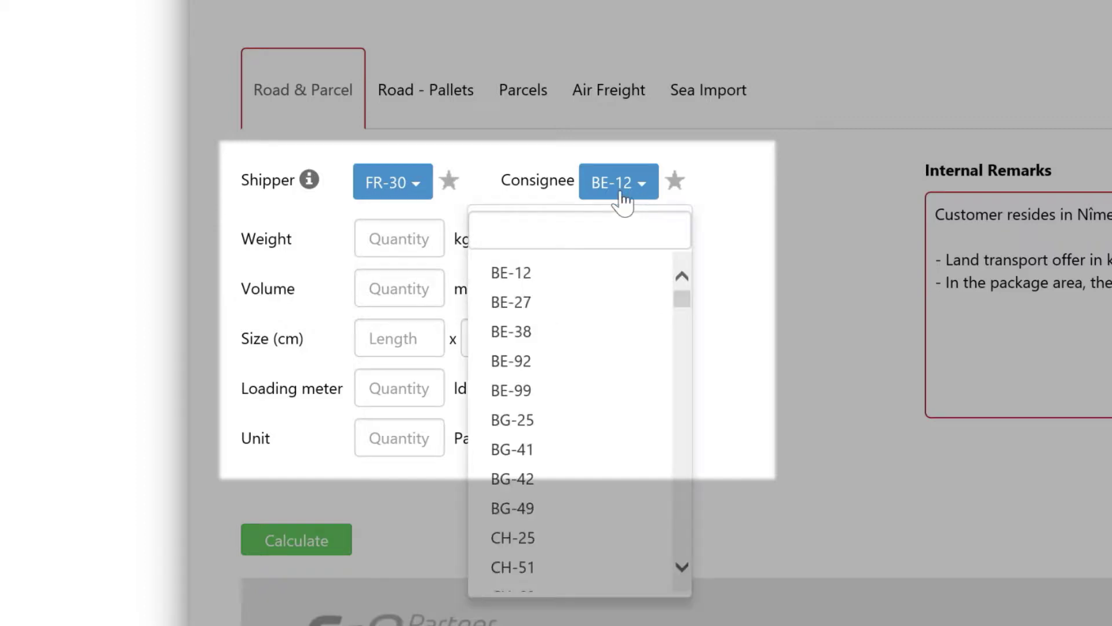
{"action": "left_click", "coordinate": [595, 232]}
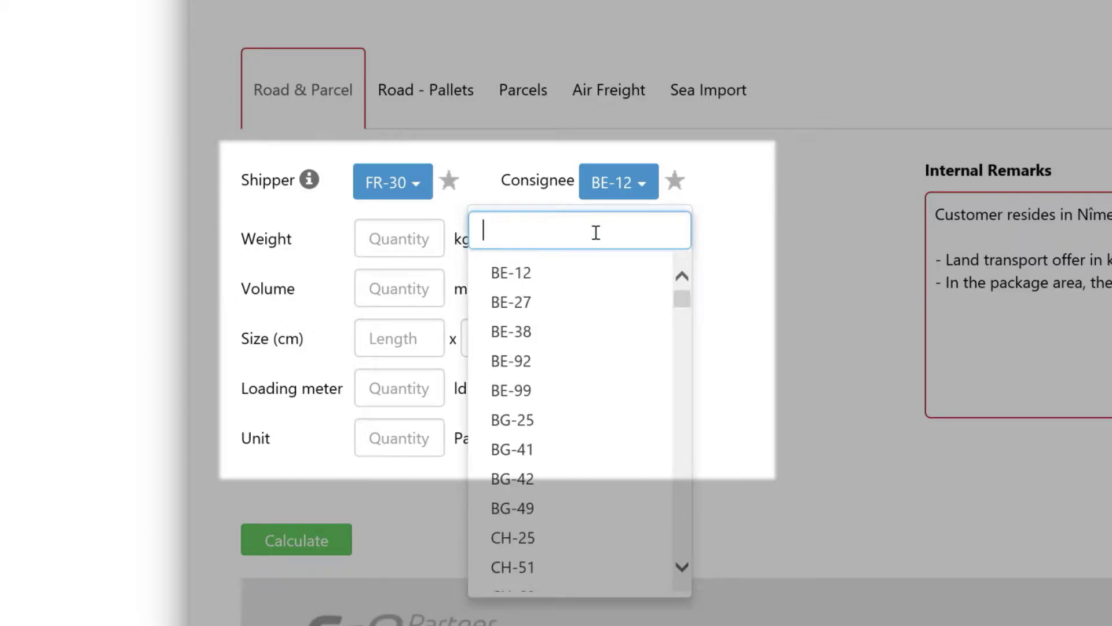
{"action": "type", "text": "dk"}
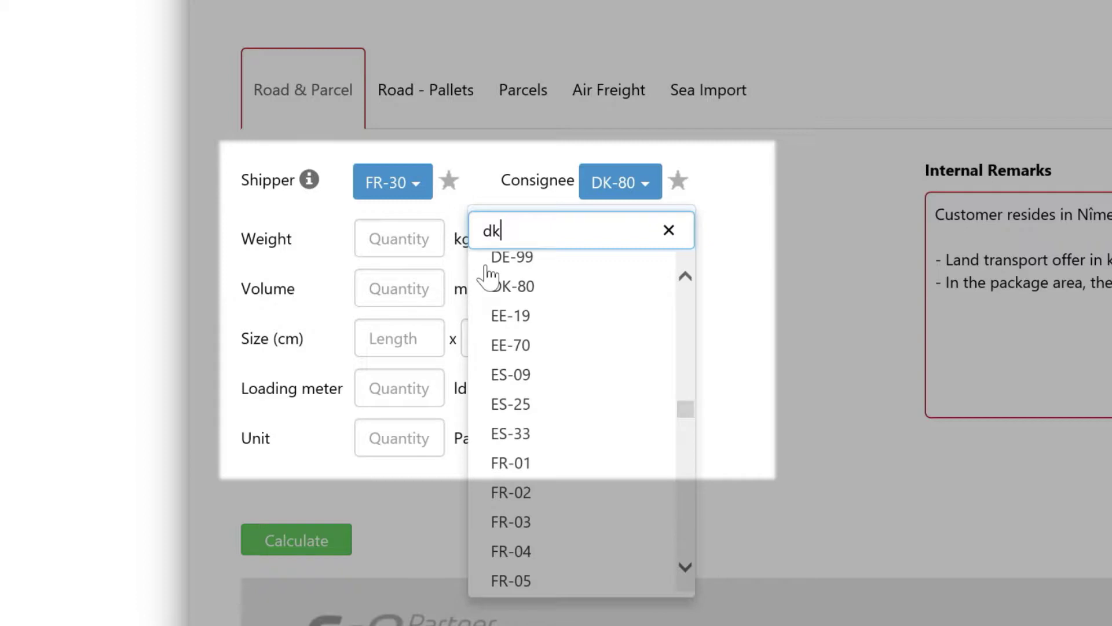
{"action": "left_click", "coordinate": [509, 289]}
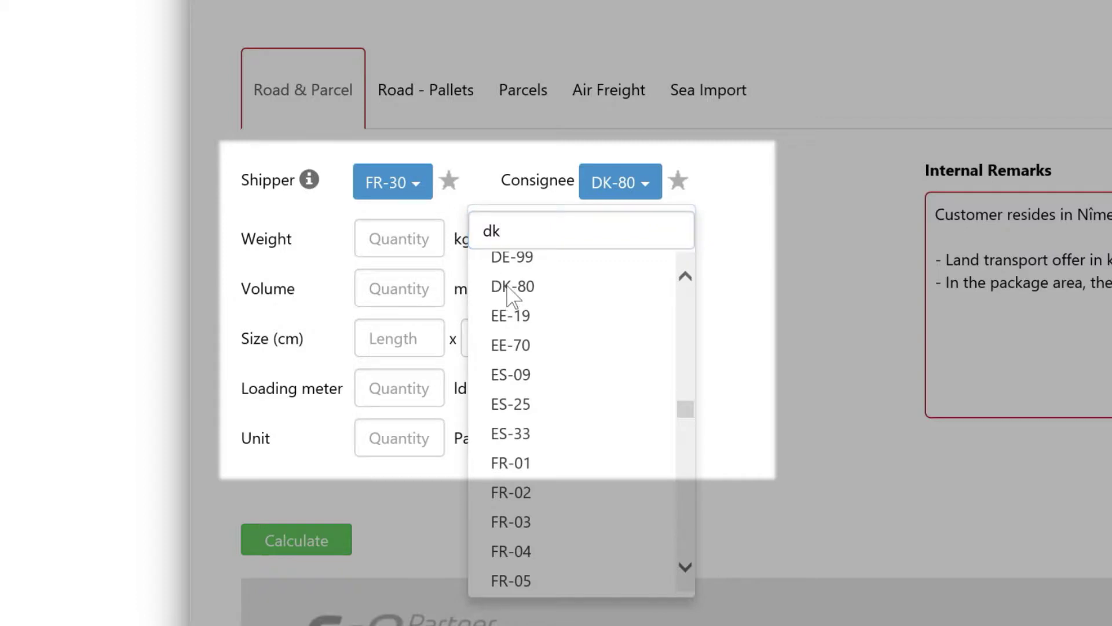
- Enter a weight of 2000 kg and a loading meter of 2.4 ldm, and calculate the freight offers
{"action": "left_click", "coordinate": [426, 242]}
{"action": "type", "text": "2000"}
{"action": "left_click", "coordinate": [423, 389]}
{"action": "type", "text": "2.4"}
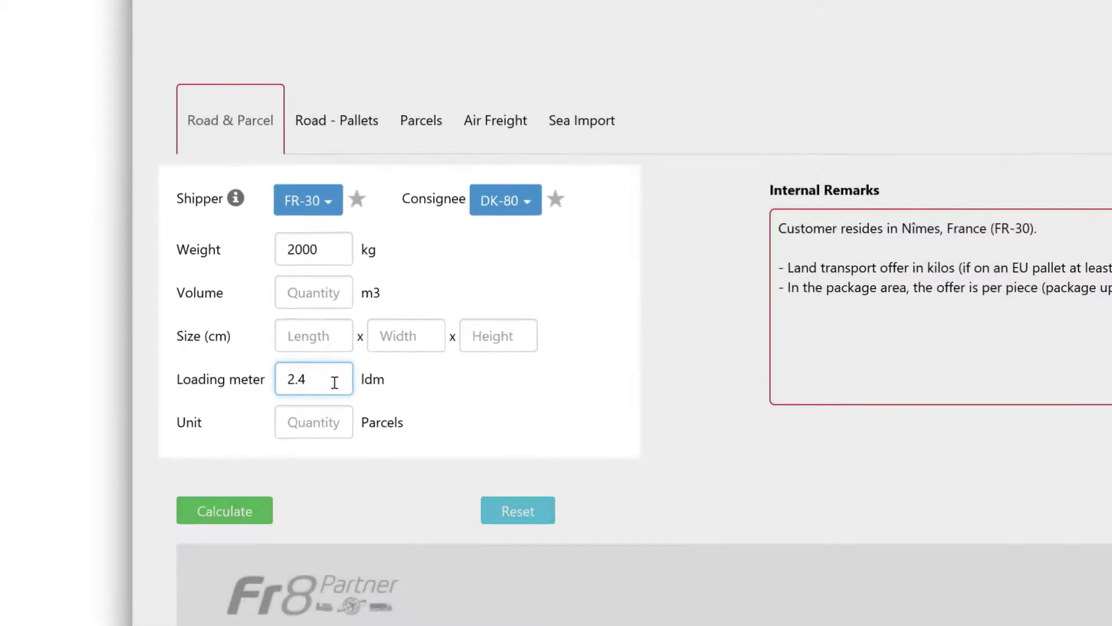
{"action": "left_click", "coordinate": [136, 423]}
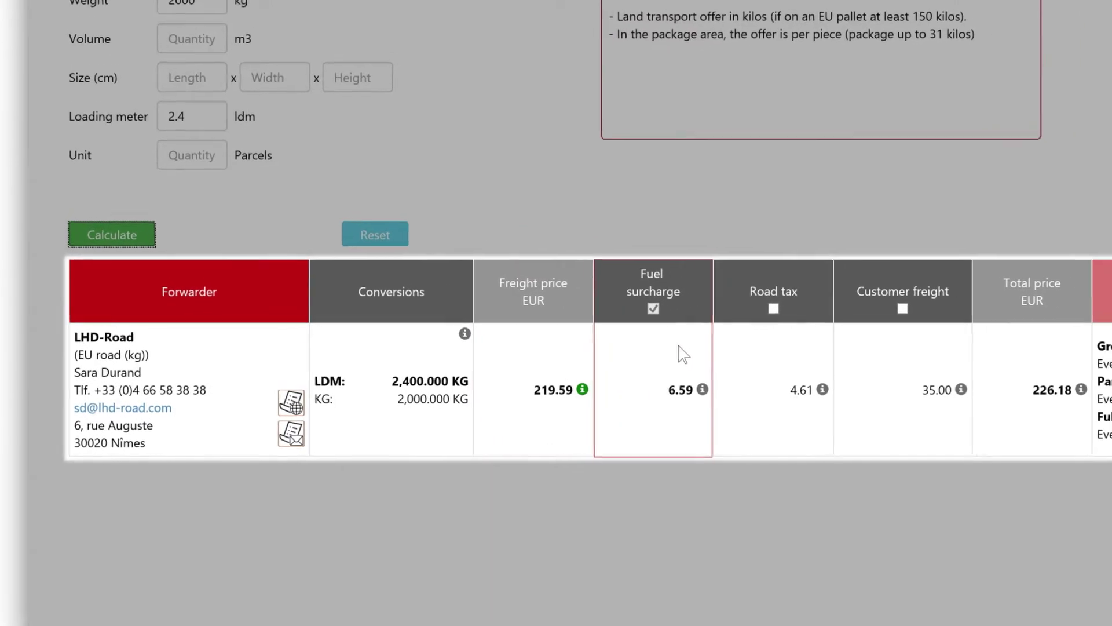
- Include the road tax in the LHD-Road offer and recalculate the price
{"action": "left_click", "coordinate": [773, 308]}
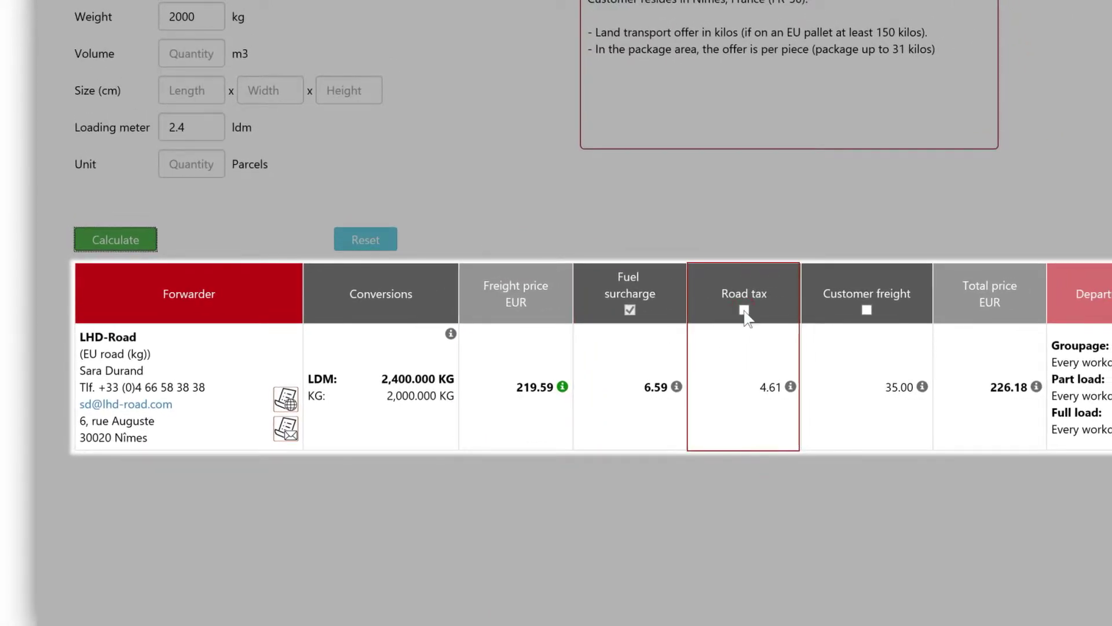
{"action": "left_click", "coordinate": [745, 312]}
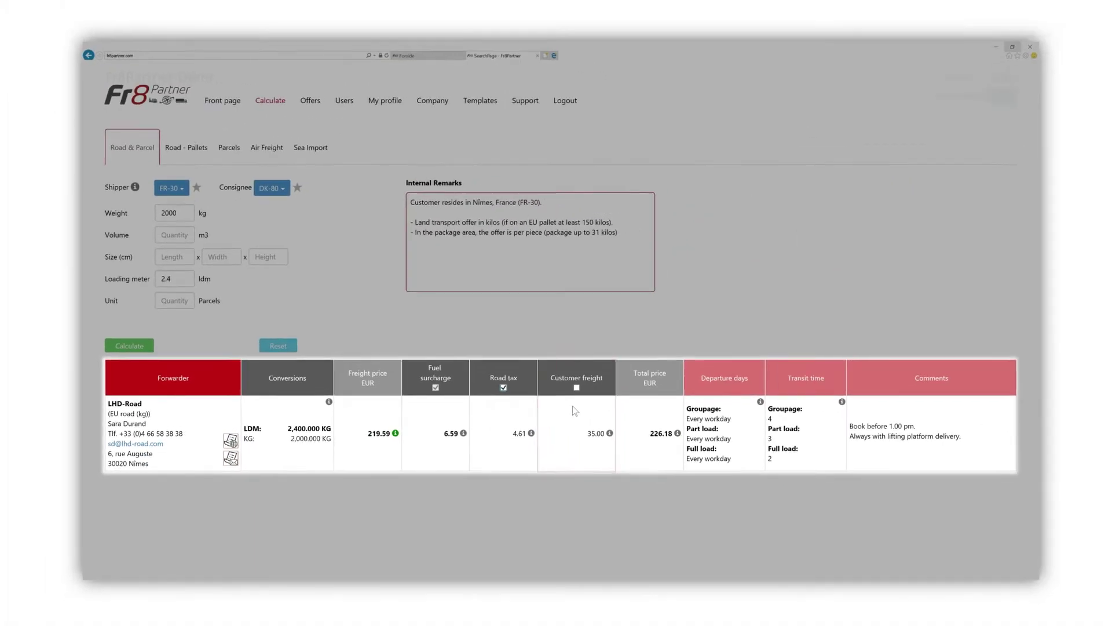
{"action": "left_click", "coordinate": [129, 347]}
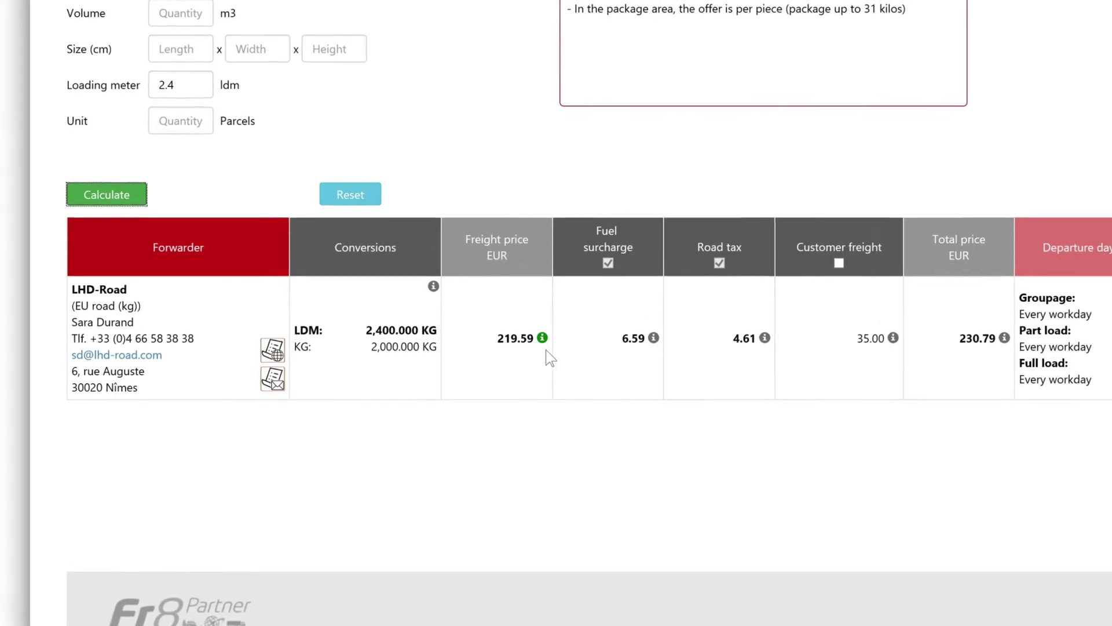
- View the freight price details of the LHD-Road offer and open its e-mail booking option
{"action": "left_click", "coordinate": [542, 340]}
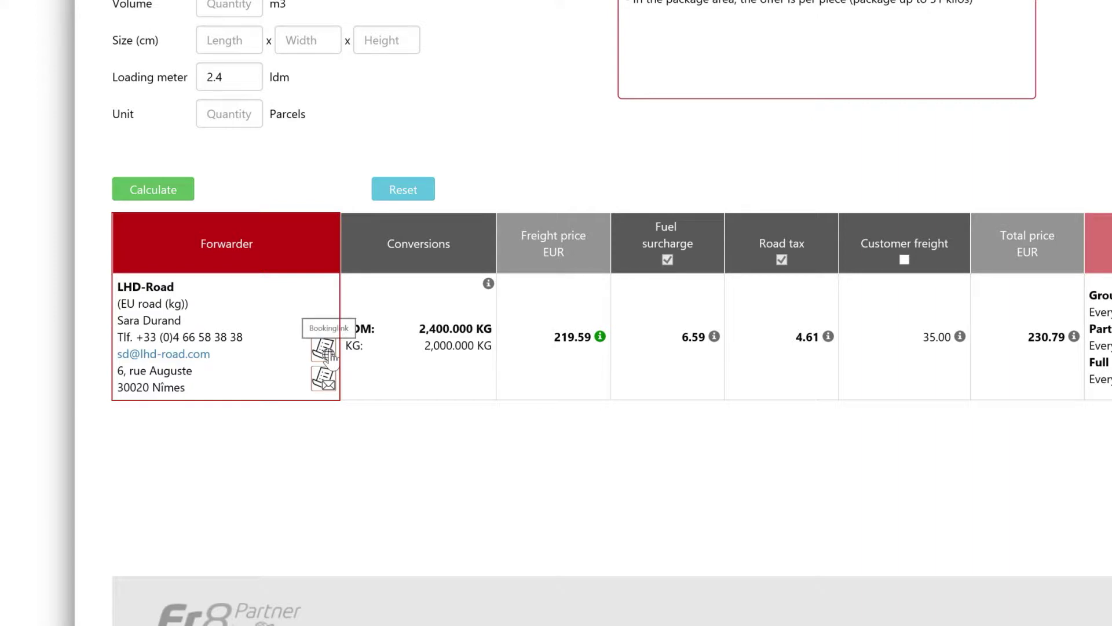
{"action": "left_click", "coordinate": [330, 386]}
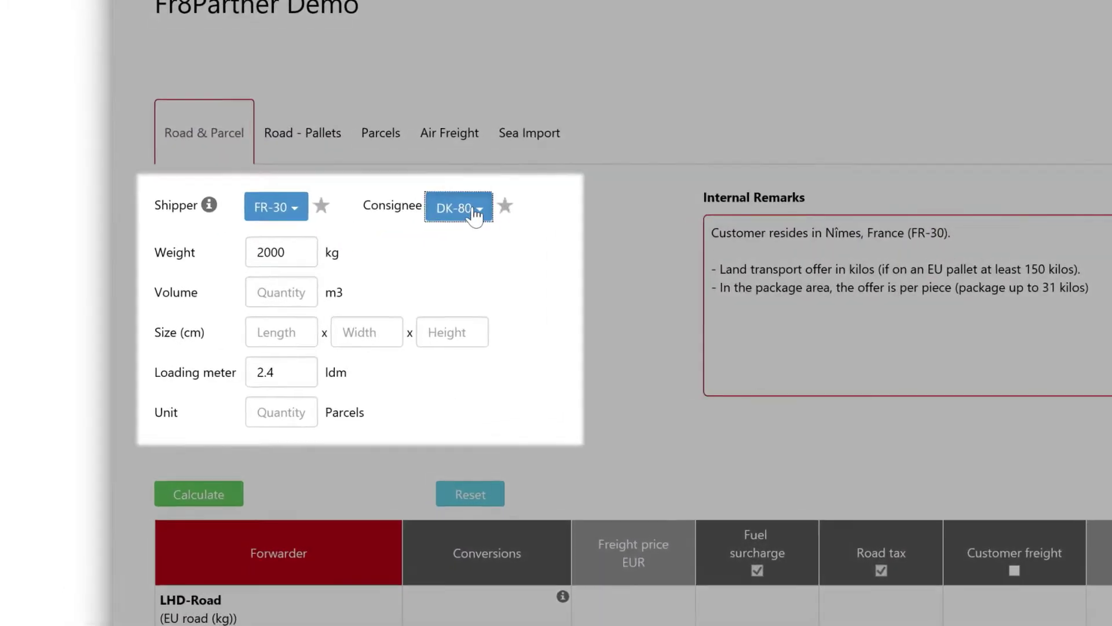
- Change the consignee of the FR-30 shipment to FR-72
{"action": "left_click", "coordinate": [475, 214]}
{"action": "left_click", "coordinate": [447, 251]}
{"action": "type", "text": "fr-7"}
{"action": "left_click", "coordinate": [439, 342]}
- Calculate offers for 0.4 loading meters and 9 parcels, and view the total price details of the first offer
{"action": "left_click", "coordinate": [339, 381]}
{"action": "type", "text": "0.4"}
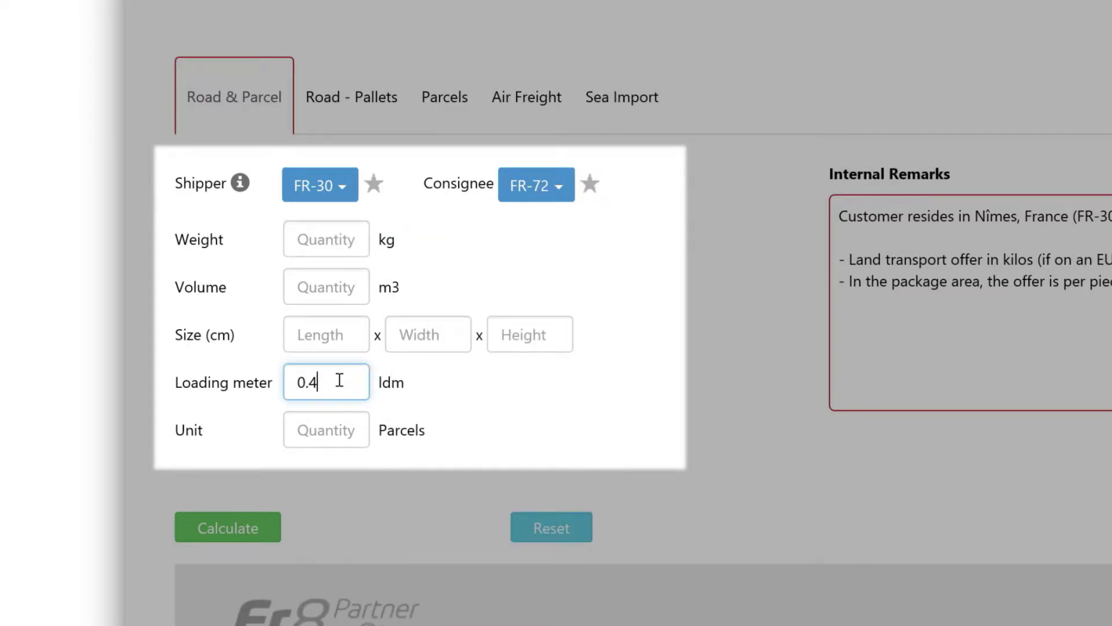
{"action": "left_click", "coordinate": [299, 429]}
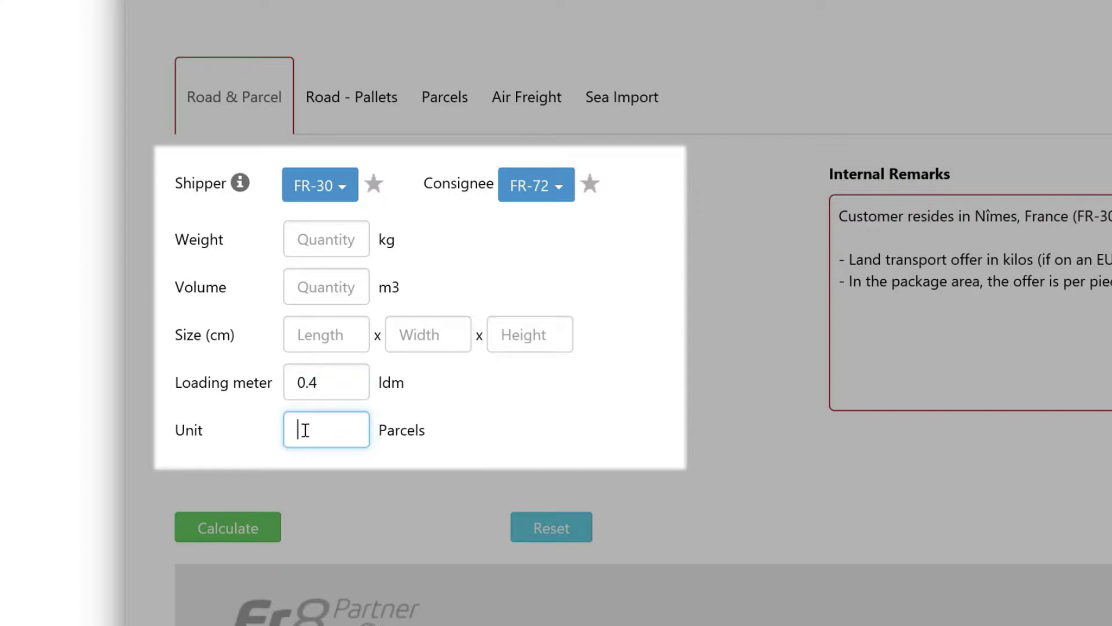
{"action": "type", "text": "9"}
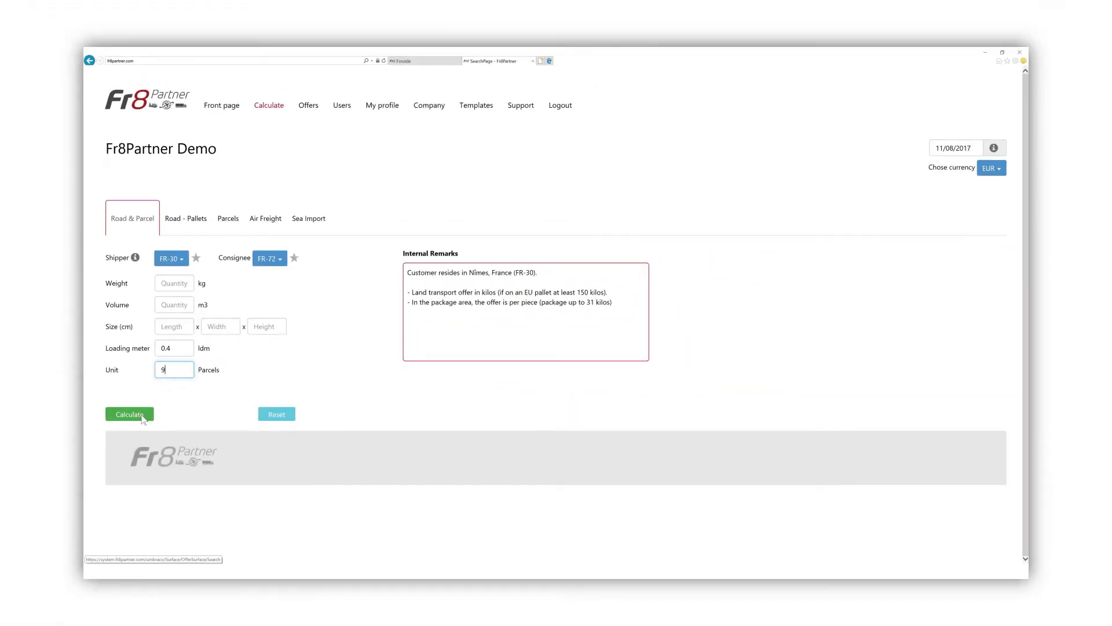
{"action": "left_click", "coordinate": [254, 526]}
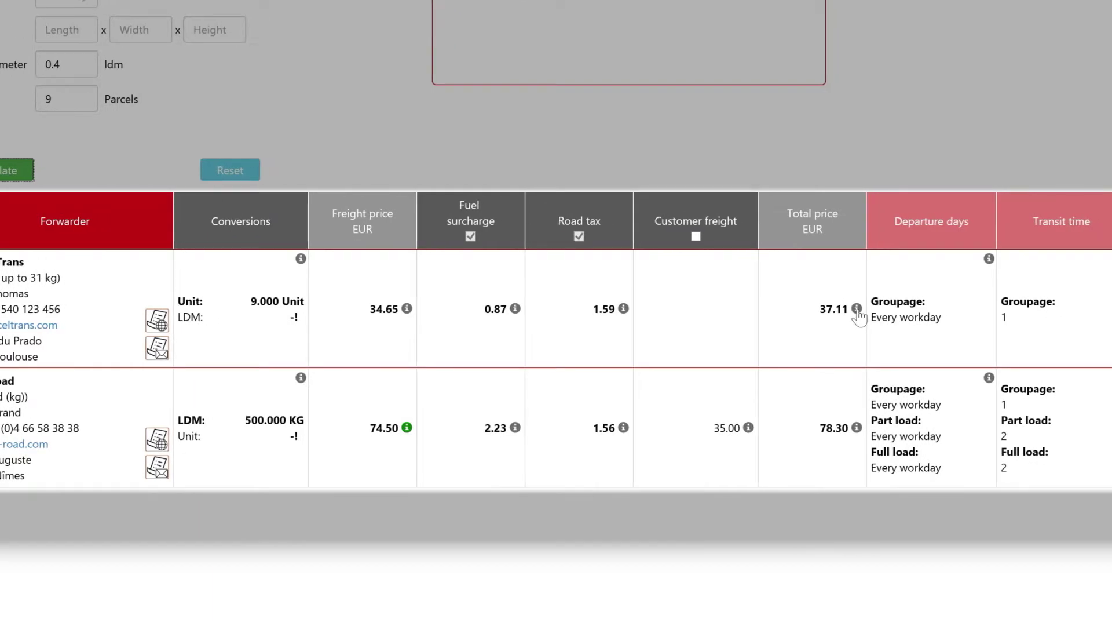
{"action": "left_click", "coordinate": [858, 312]}
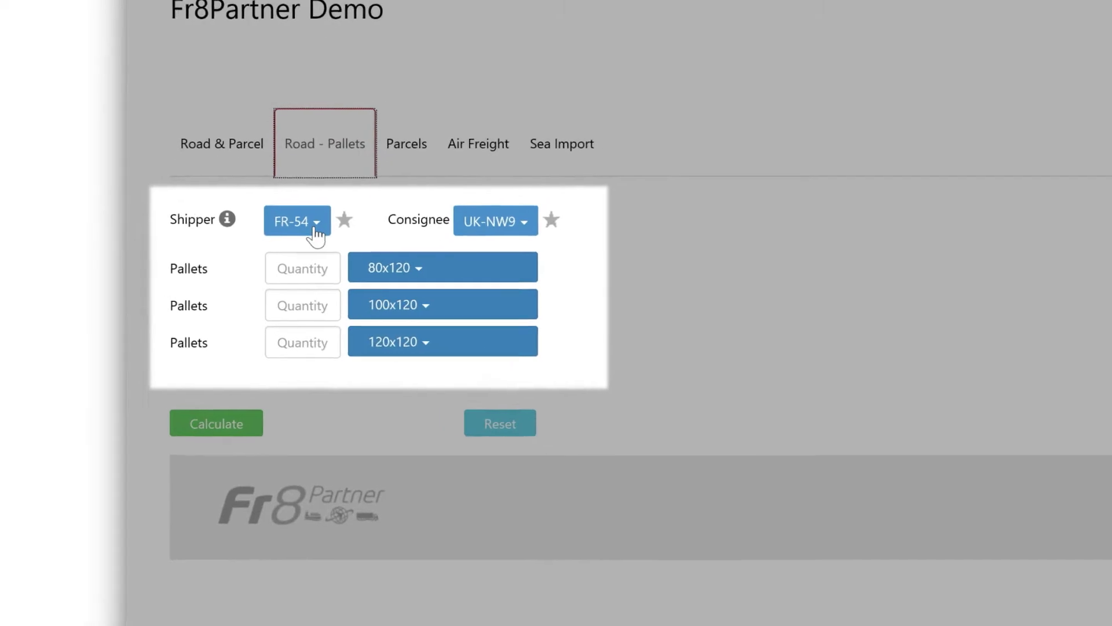
- Set the pallet shipment's shipper to UK-NW9 and its consignee to AT-24
{"action": "left_click", "coordinate": [178, 259]}
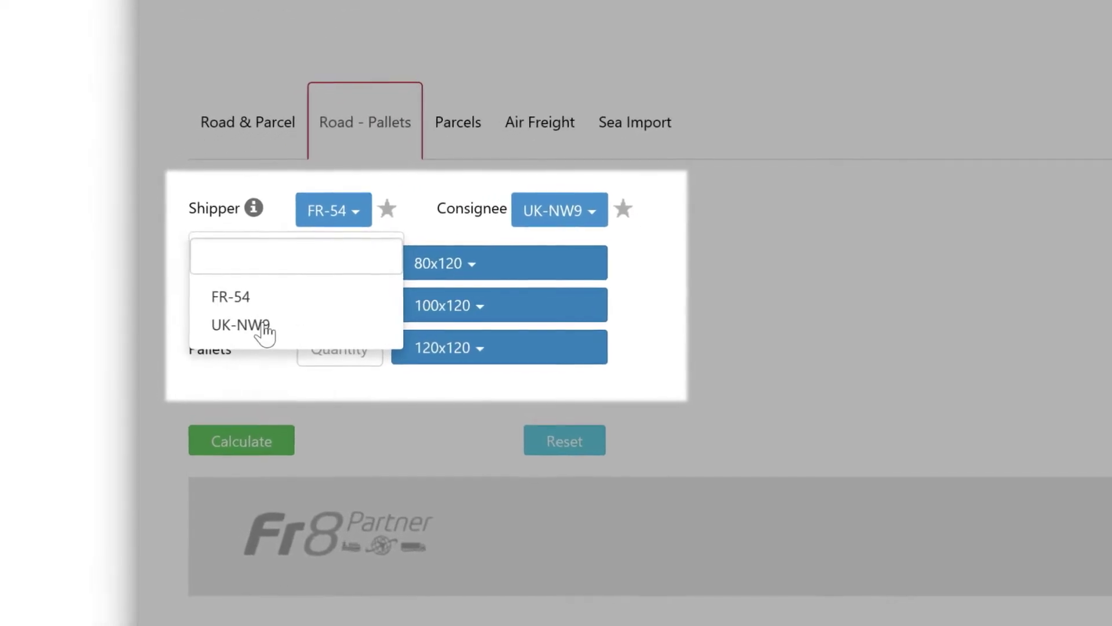
{"action": "key", "text": "Down"}
{"action": "key", "text": "Return"}
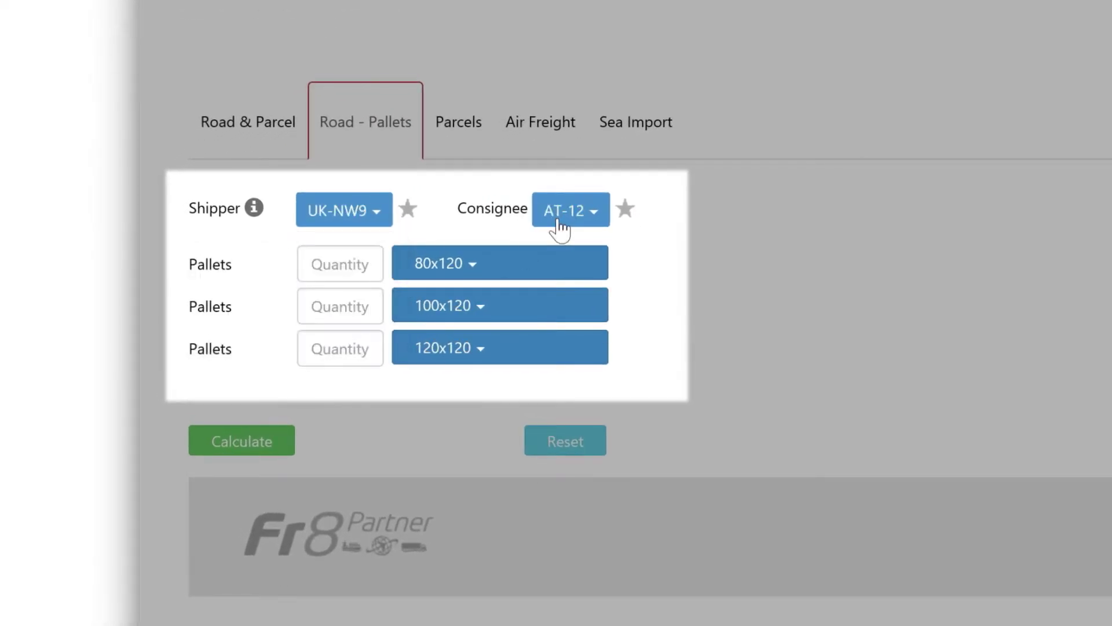
{"action": "left_click", "coordinate": [561, 226]}
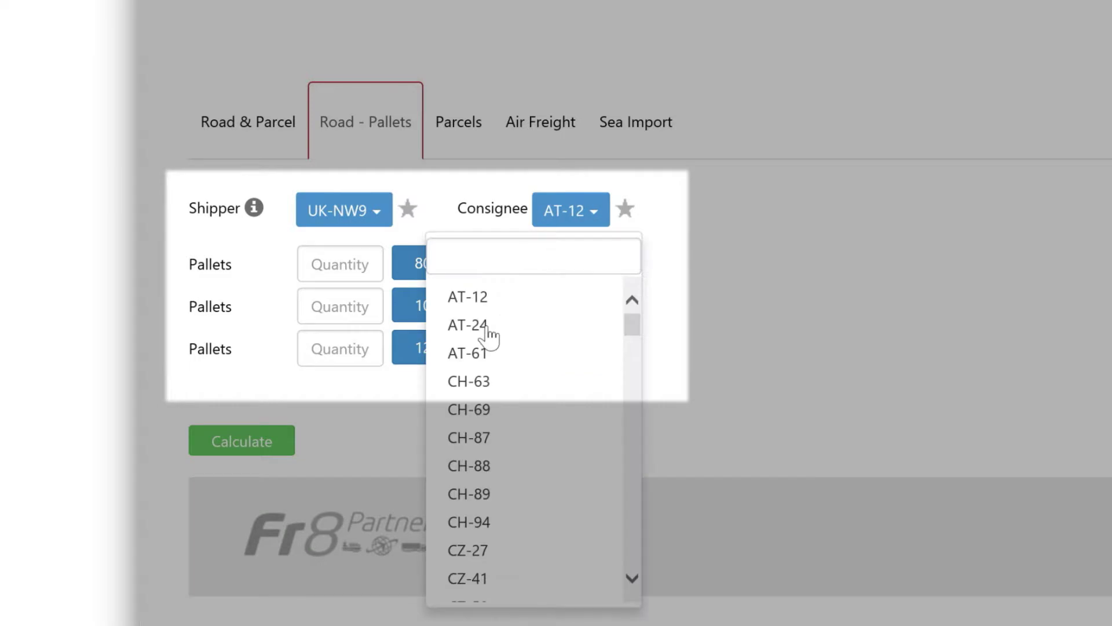
{"action": "key", "text": "Down"}
{"action": "key", "text": "Return"}
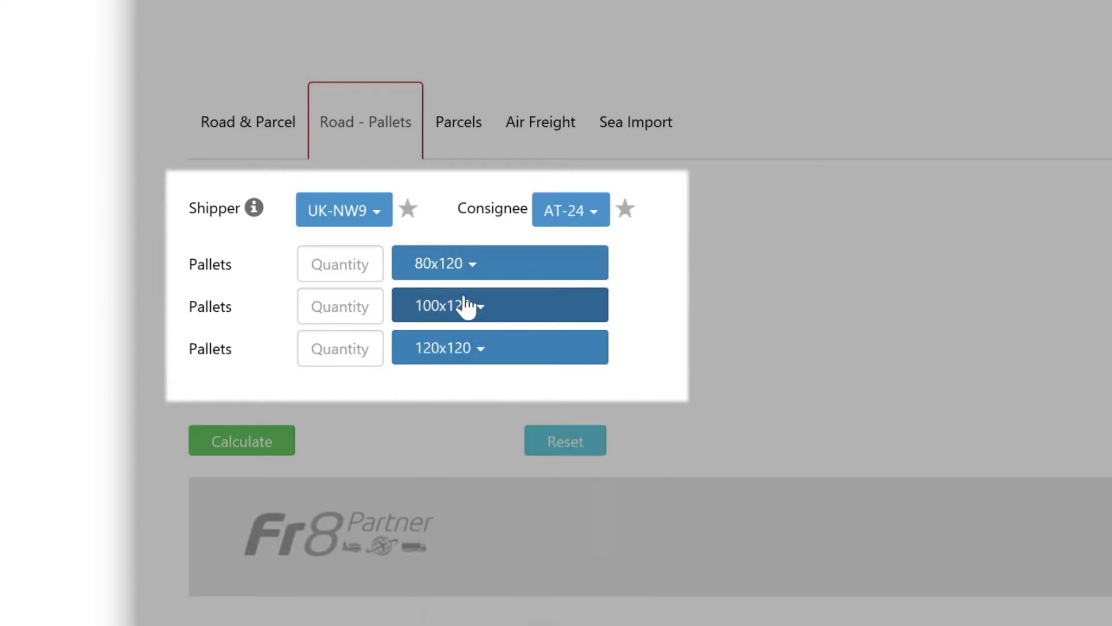
- Calculate offers for 14 pallets of 80x120, 2 pallets of 100x120 and 1 pallet of 120x120
{"action": "left_click", "coordinate": [361, 261]}
{"action": "type", "text": "14"}
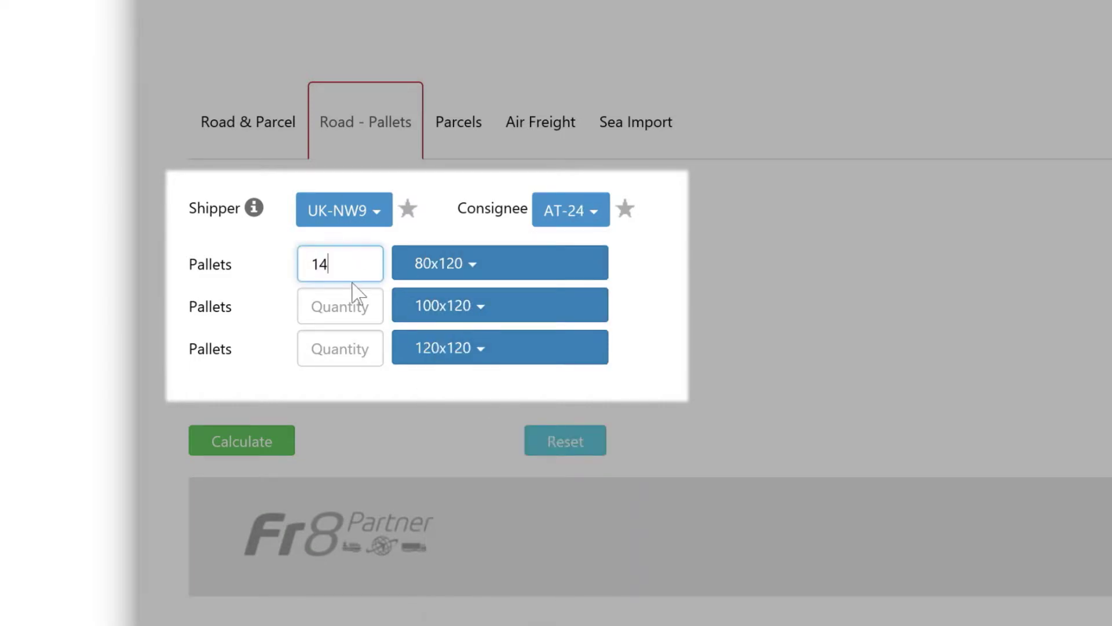
{"action": "left_click", "coordinate": [352, 348]}
{"action": "type", "text": "1"}
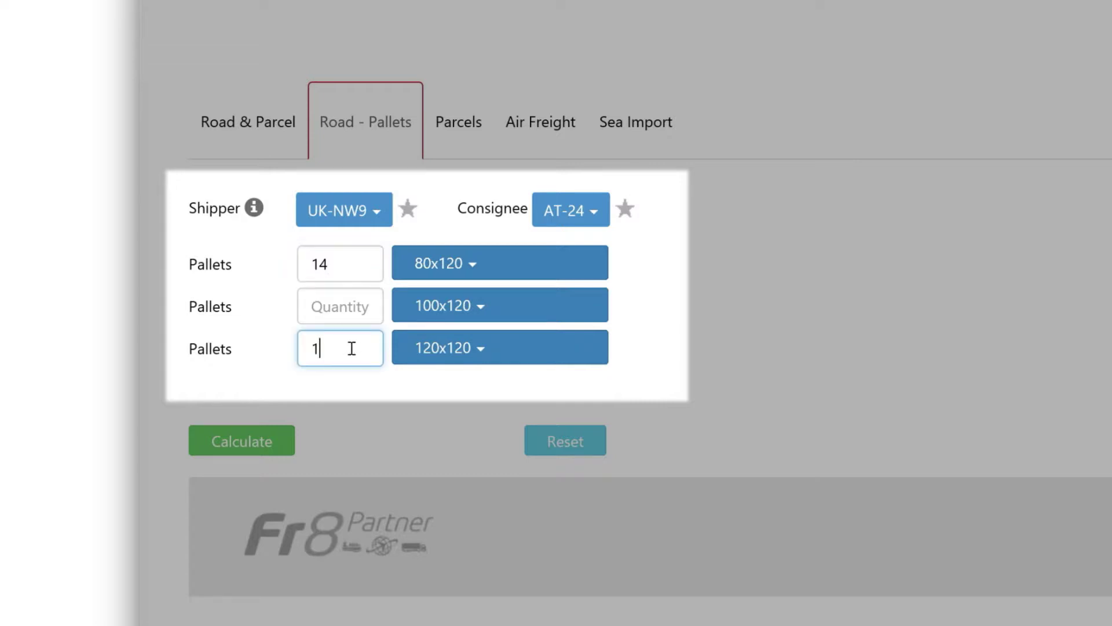
{"action": "left_click", "coordinate": [355, 311]}
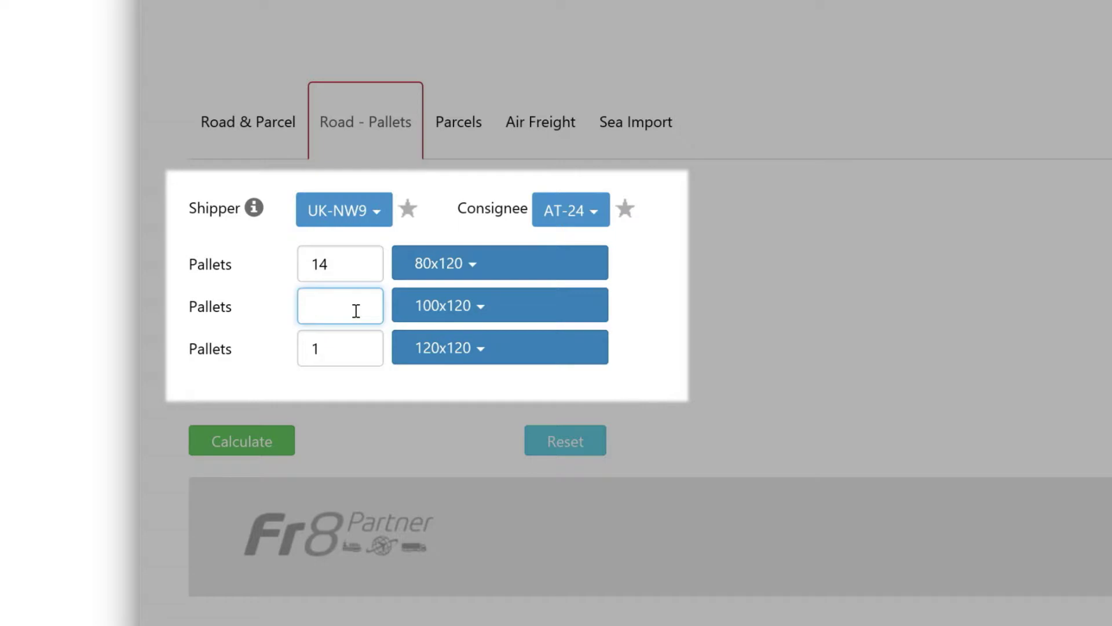
{"action": "type", "text": "2"}
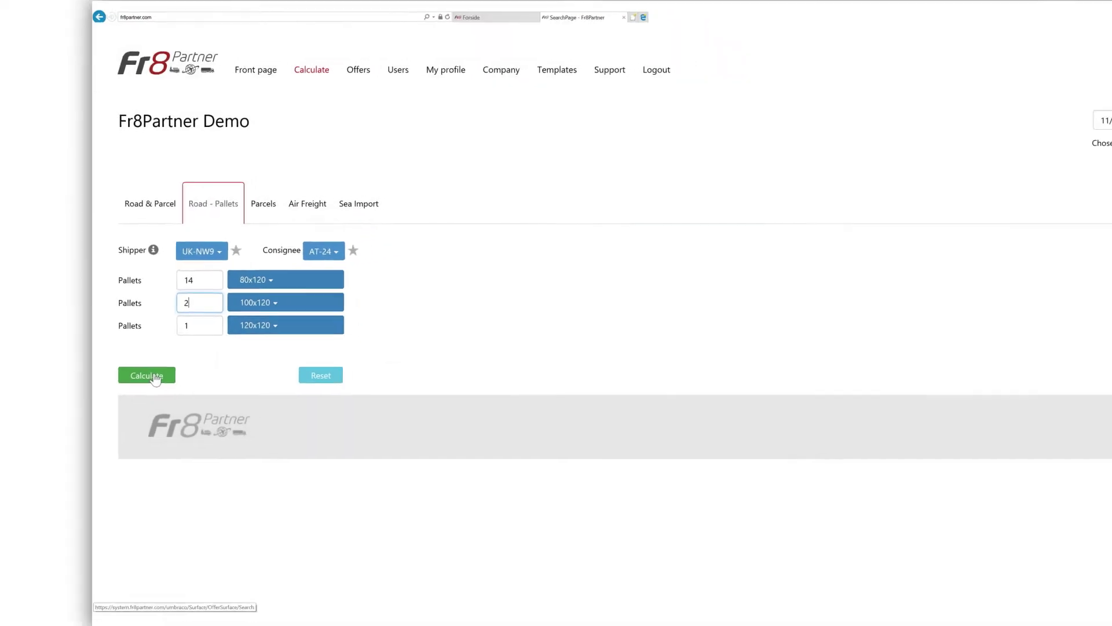
{"action": "left_click", "coordinate": [152, 377]}
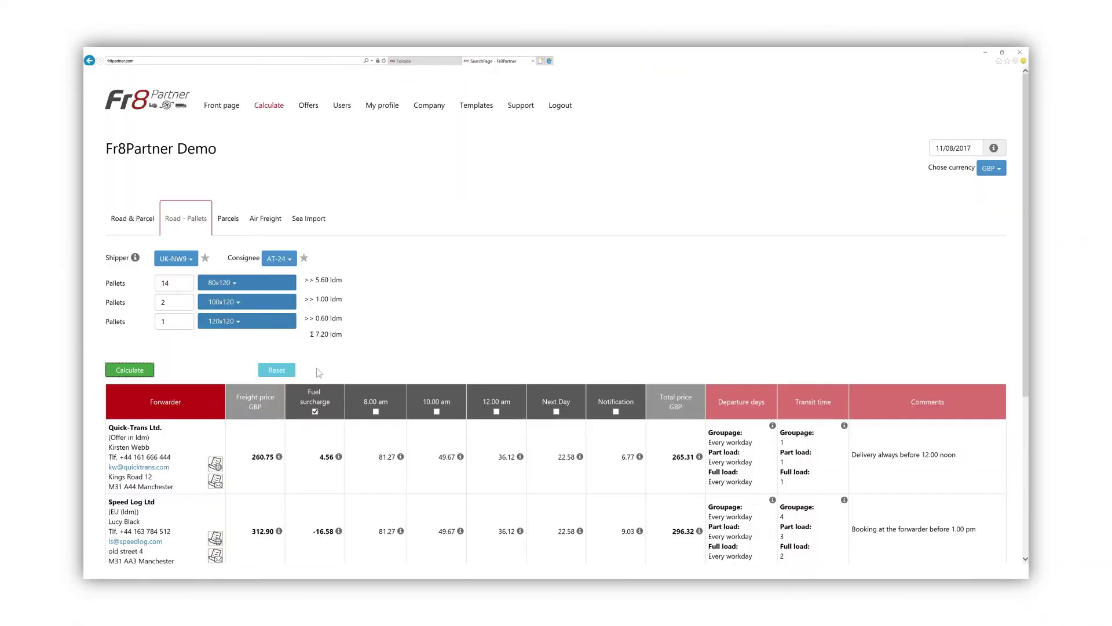
{"action": "scroll", "coordinate": [316, 359], "scroll_direction": "down", "scroll_amount": 2}
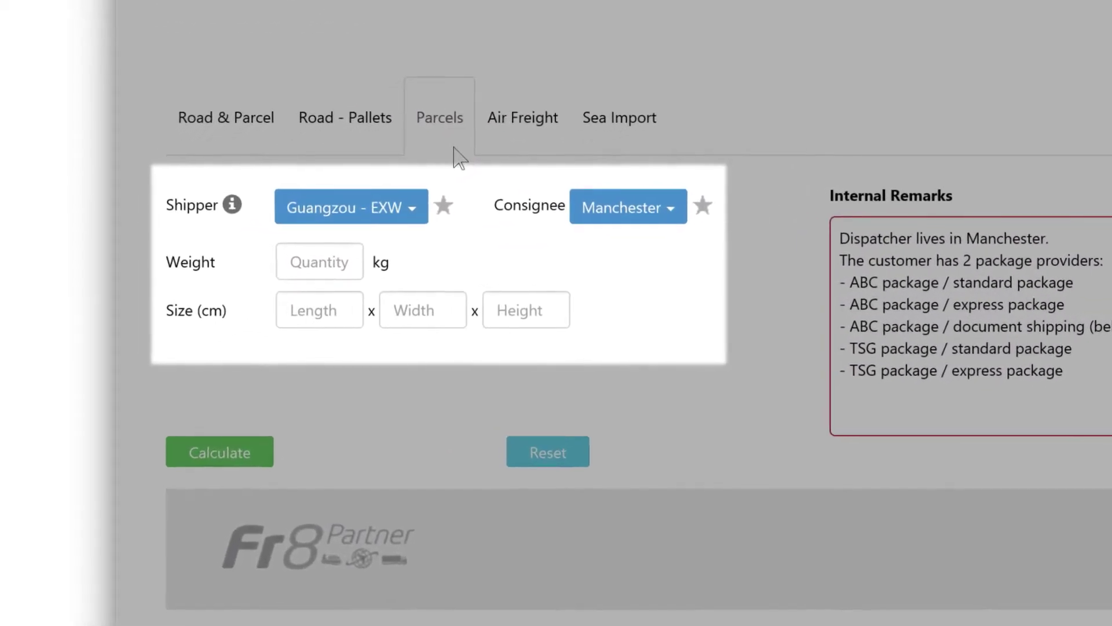
- Set the parcel shipment's shipper to Manchester and its consignee to Italy
{"action": "left_click", "coordinate": [381, 215]}
{"action": "left_click", "coordinate": [365, 435]}
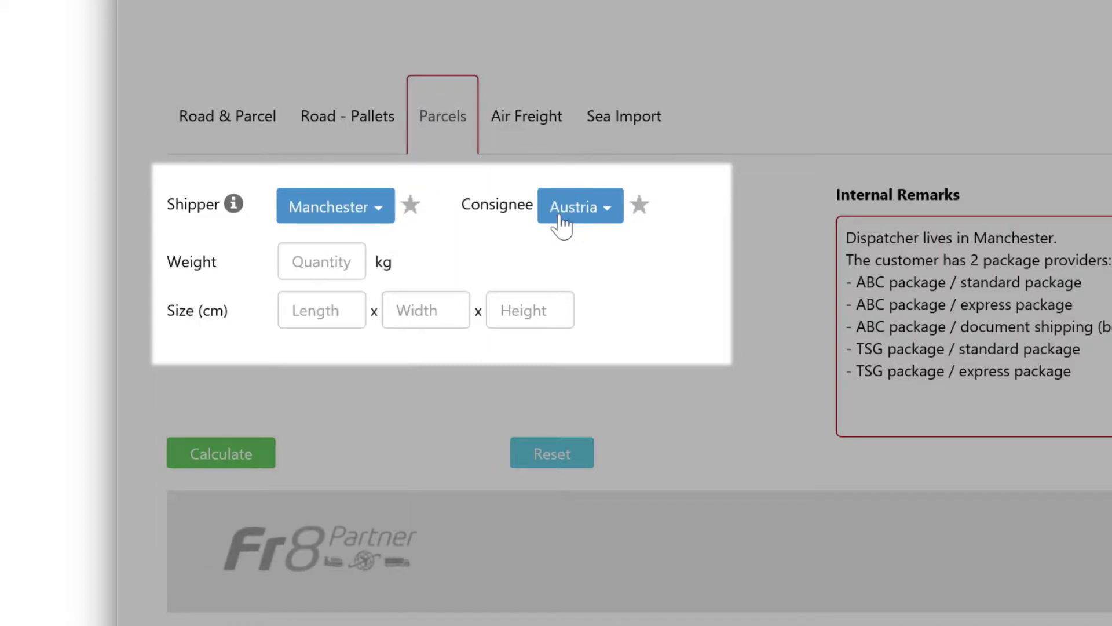
{"action": "left_click", "coordinate": [560, 217]}
{"action": "left_click", "coordinate": [470, 311]}
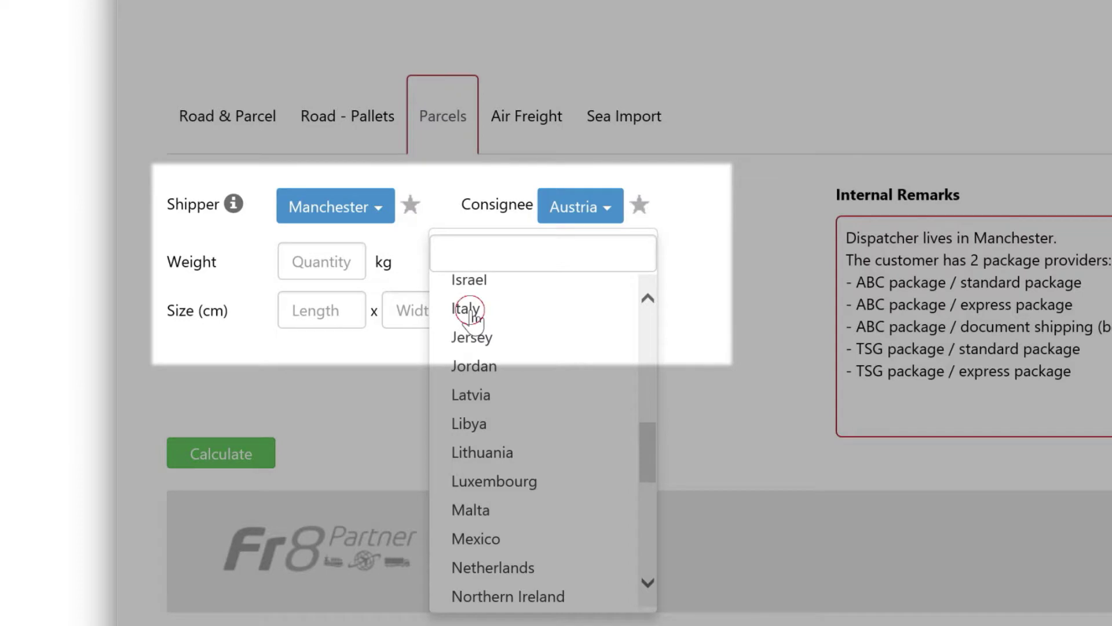
- Enter a parcel weight of 5 kg and a size of 50 x 40 x 30 cm, and calculate the offers
{"action": "left_click", "coordinate": [355, 262]}
{"action": "type", "text": "5"}
{"action": "left_click", "coordinate": [345, 308]}
{"action": "type", "text": "50"}
{"action": "key", "text": "Tab"}
{"action": "type", "text": "40"}
{"action": "key", "text": "Tab"}
{"action": "type", "text": "30"}
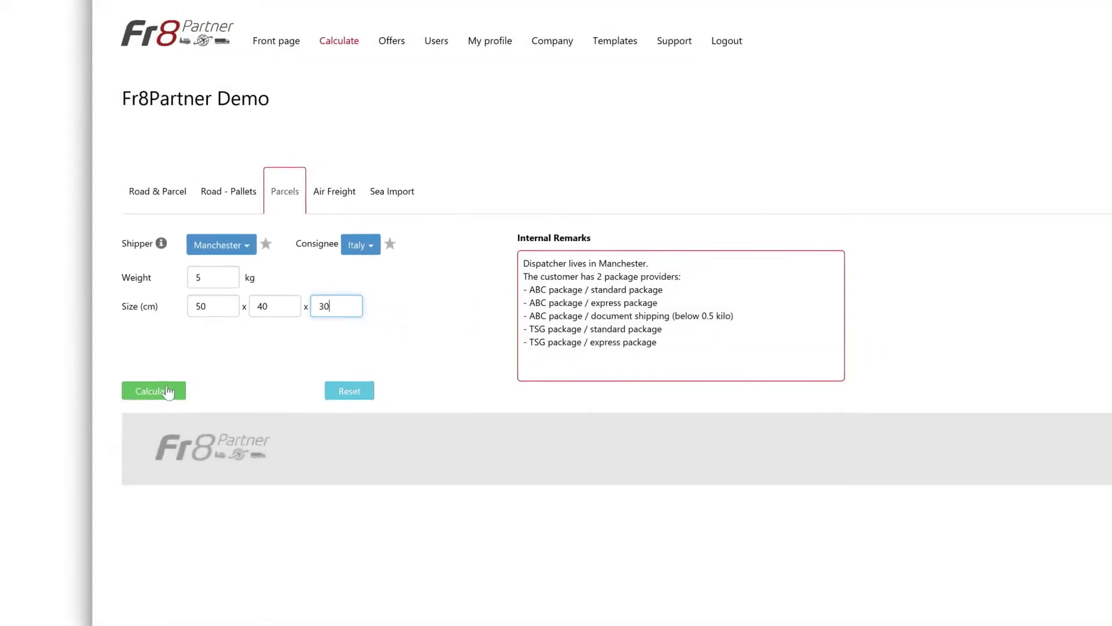
{"action": "left_click", "coordinate": [246, 452]}
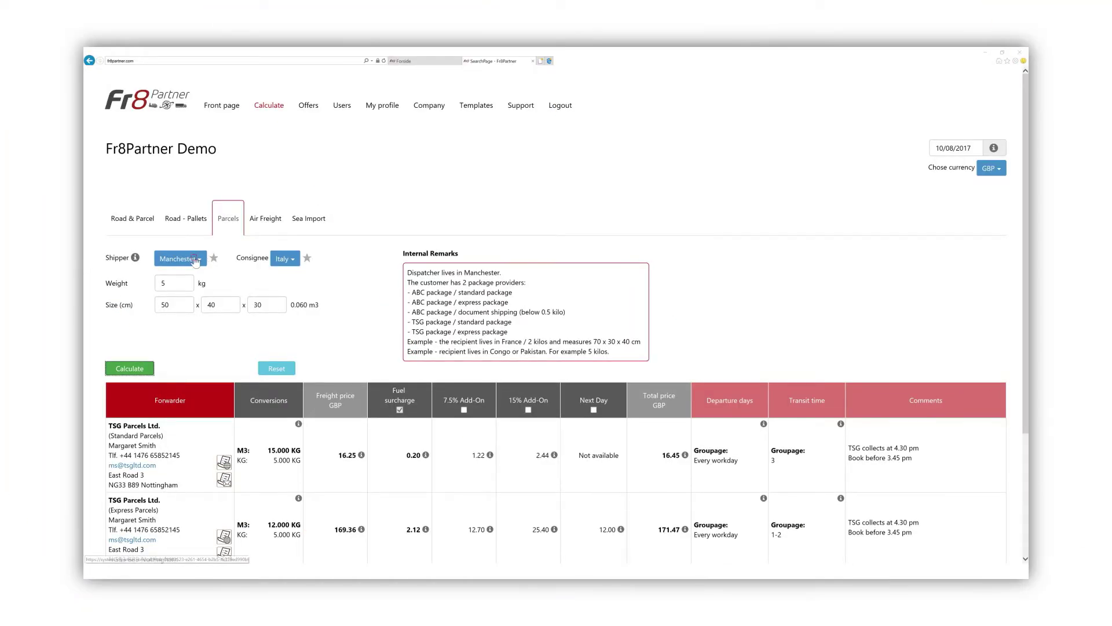
- Change the parcel shipper to Shenzen - EXW and set the weight to 20 kg
{"action": "left_click", "coordinate": [195, 259]}
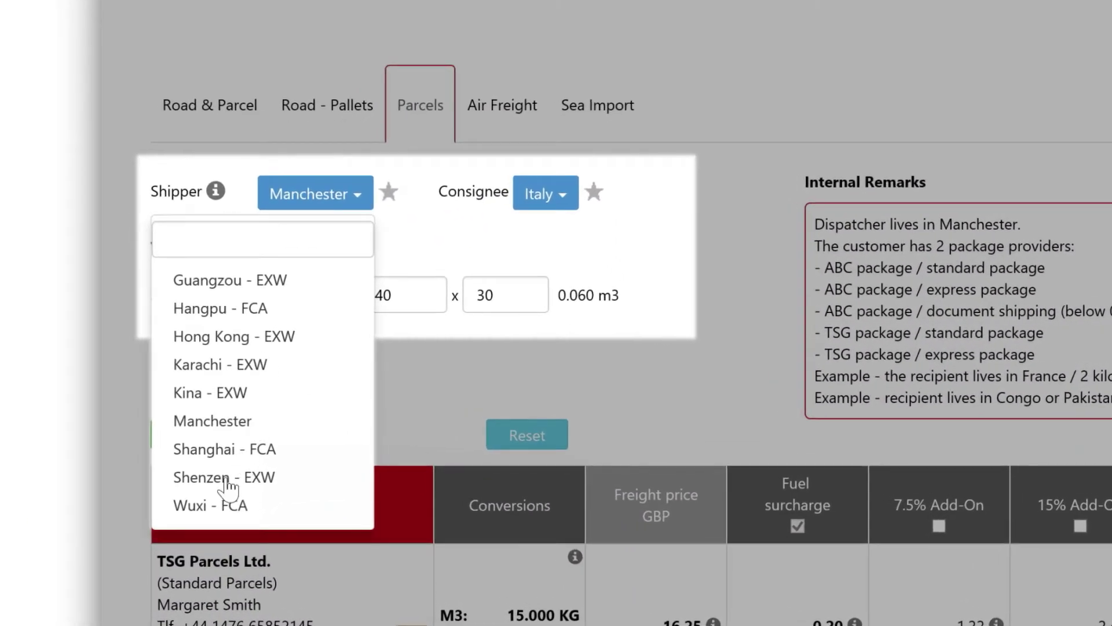
{"action": "left_click", "coordinate": [226, 481]}
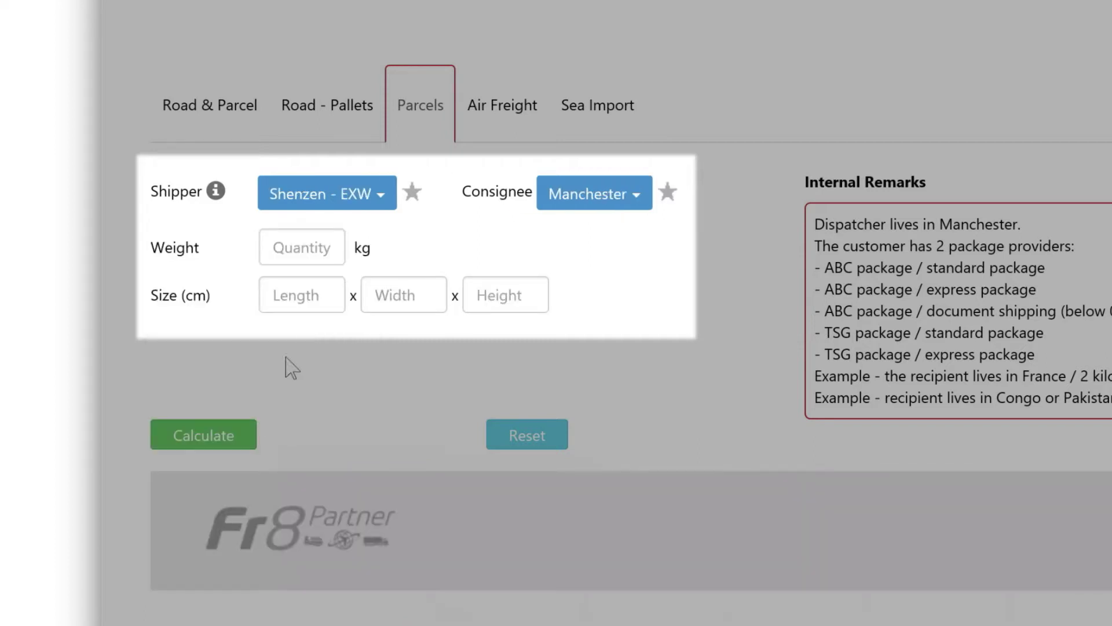
{"action": "left_click", "coordinate": [311, 251]}
{"action": "type", "text": "20"}
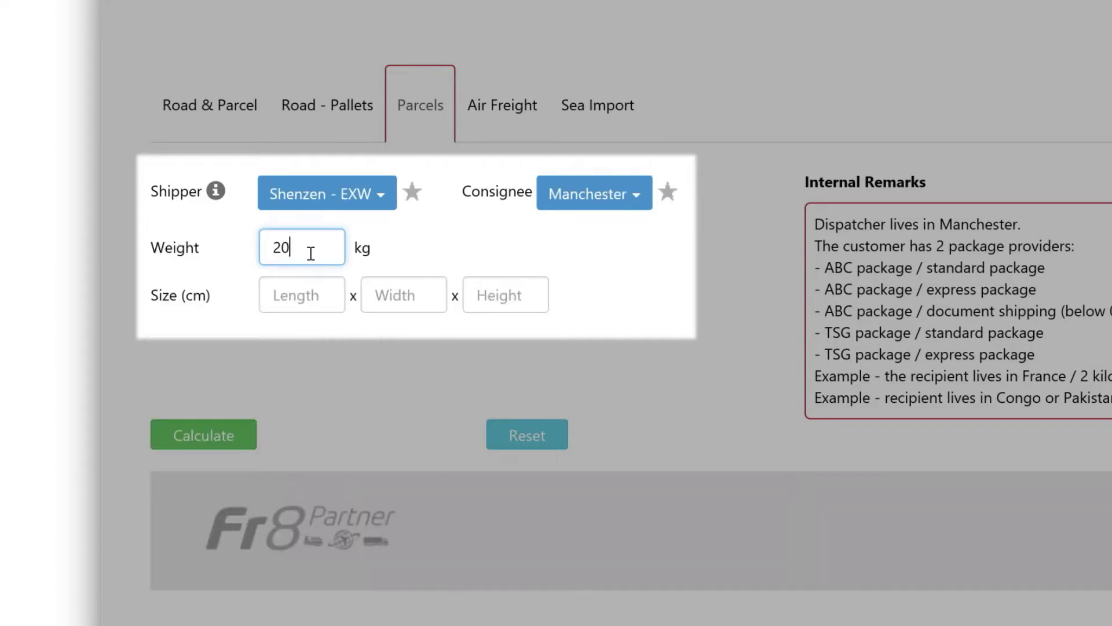
- Set the parcel size to 50 x 35 x 30 cm and calculate the import offers
{"action": "left_click", "coordinate": [296, 293]}
{"action": "type", "text": "50"}
{"action": "key", "text": "Tab"}
{"action": "type", "text": "35"}
{"action": "key", "text": "Tab"}
{"action": "type", "text": "30"}
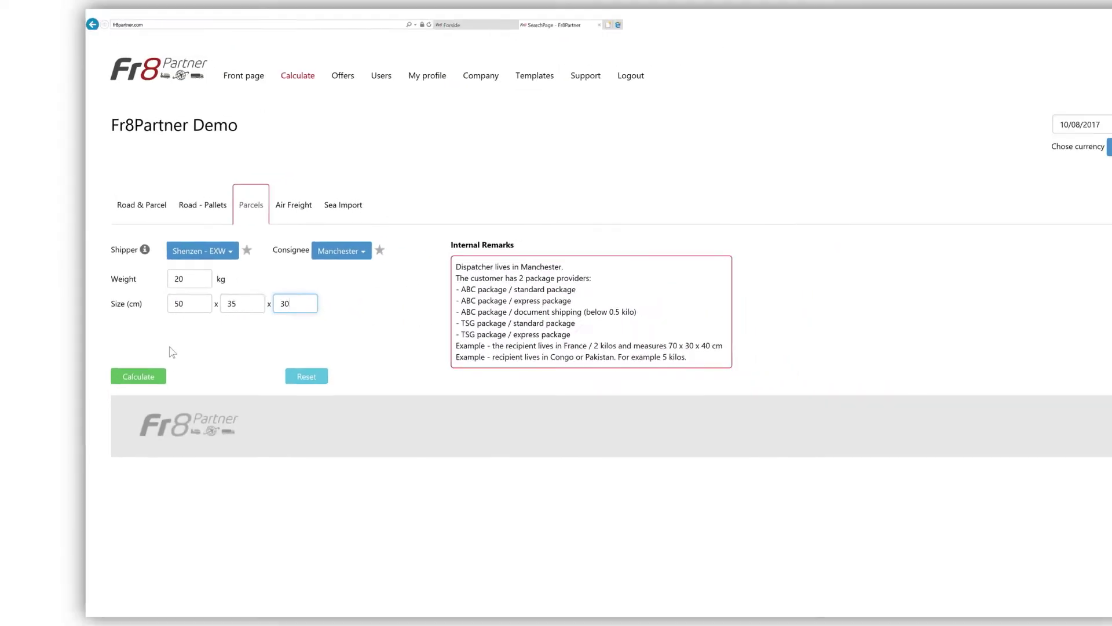
{"action": "left_click", "coordinate": [210, 405]}
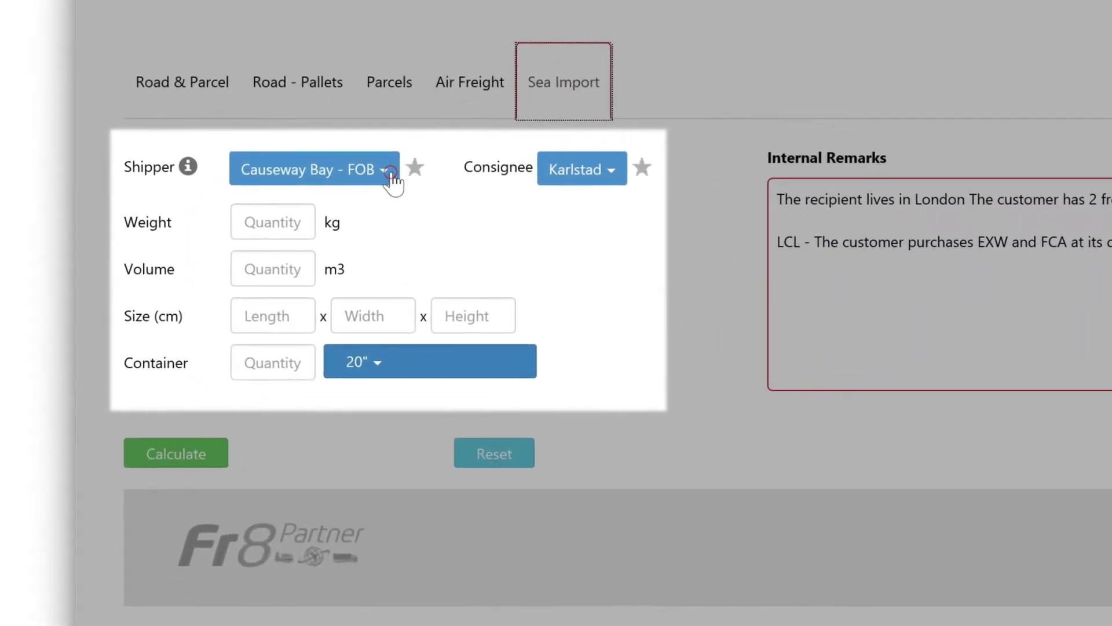
- Calculate sea import offers from Ningbo - FOB for 7500 kg and 24 m3, and view the Ocean Way Ltd. freight price details
{"action": "left_click", "coordinate": [348, 190]}
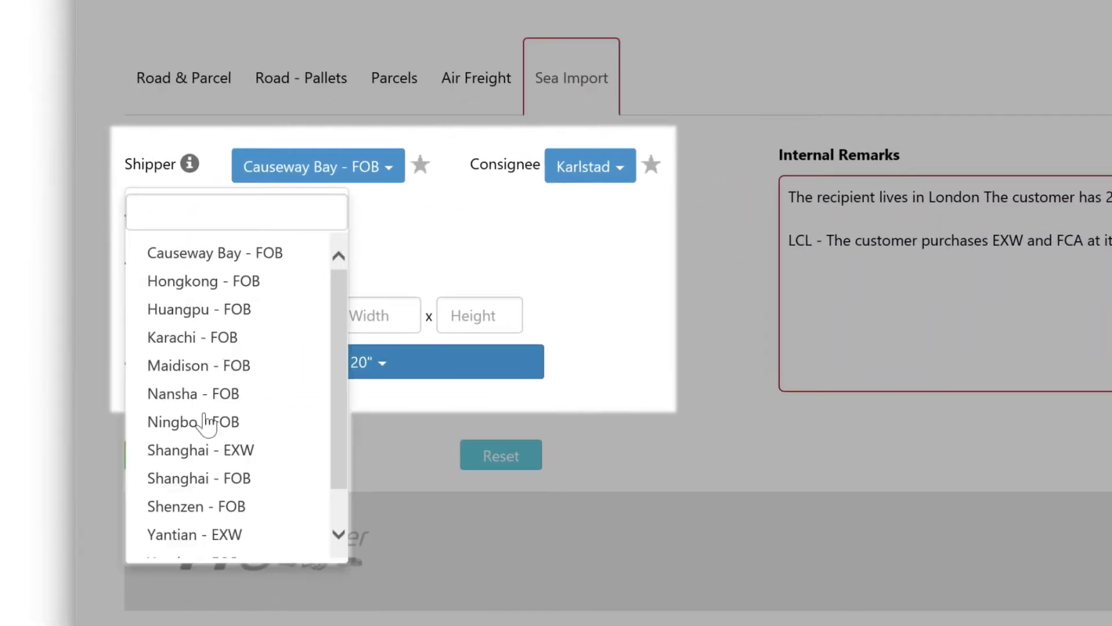
{"action": "left_click", "coordinate": [284, 421]}
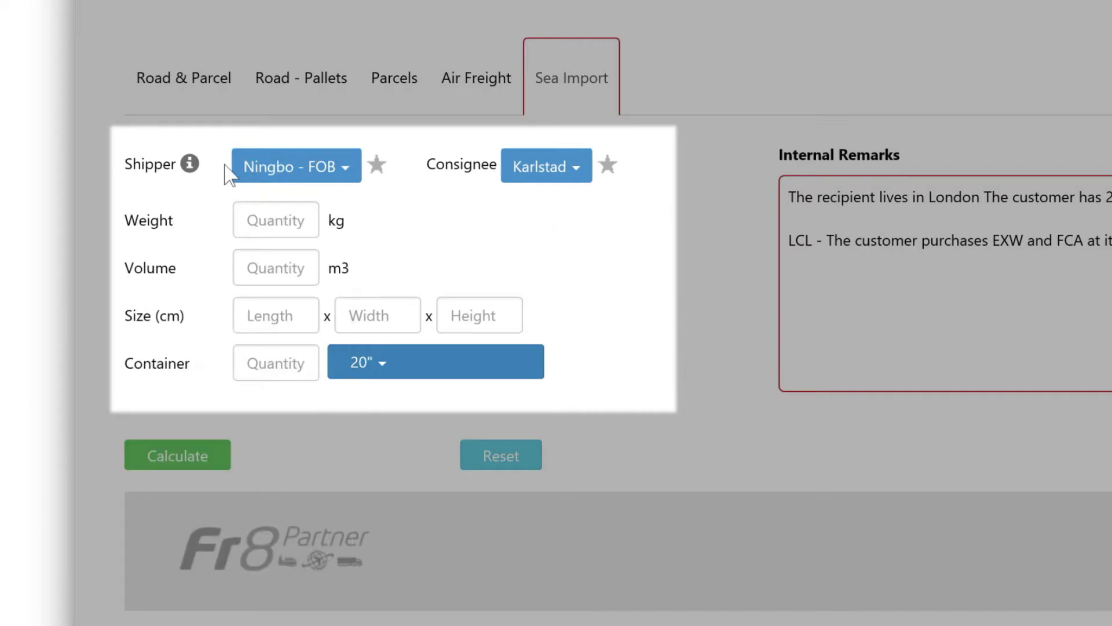
{"action": "left_click", "coordinate": [269, 221]}
{"action": "type", "text": "7500"}
{"action": "key", "text": "Tab"}
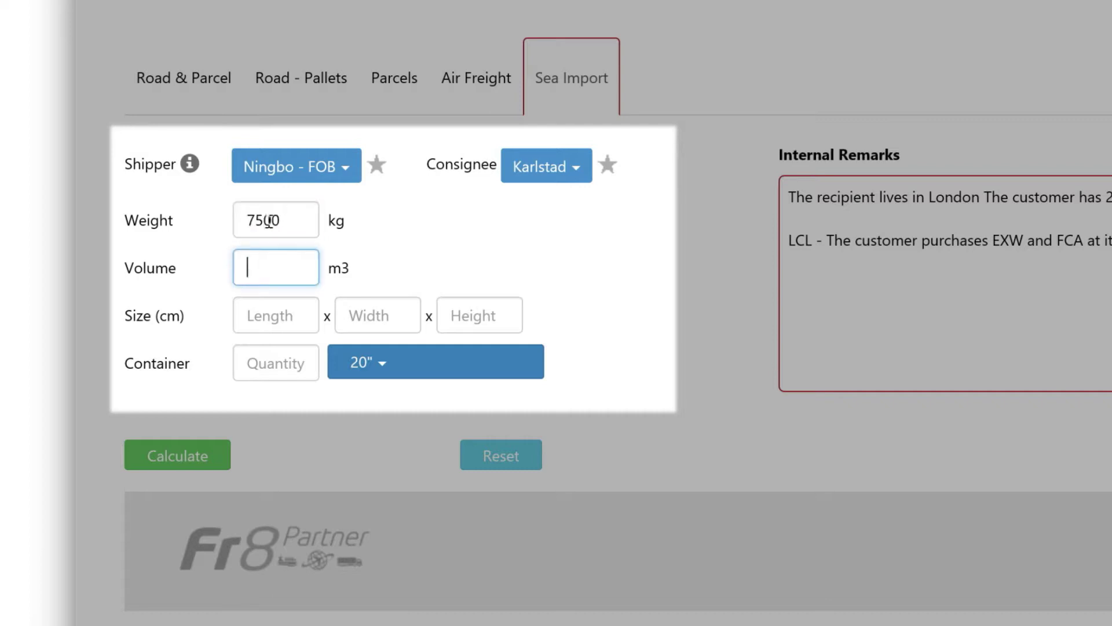
{"action": "type", "text": "24"}
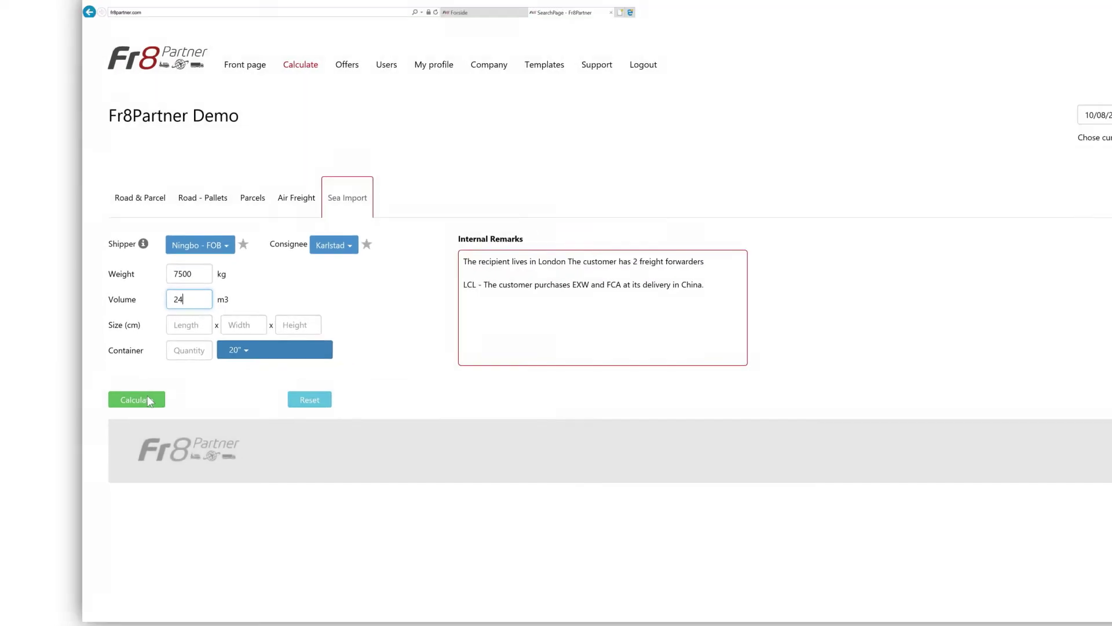
{"action": "left_click", "coordinate": [177, 455]}
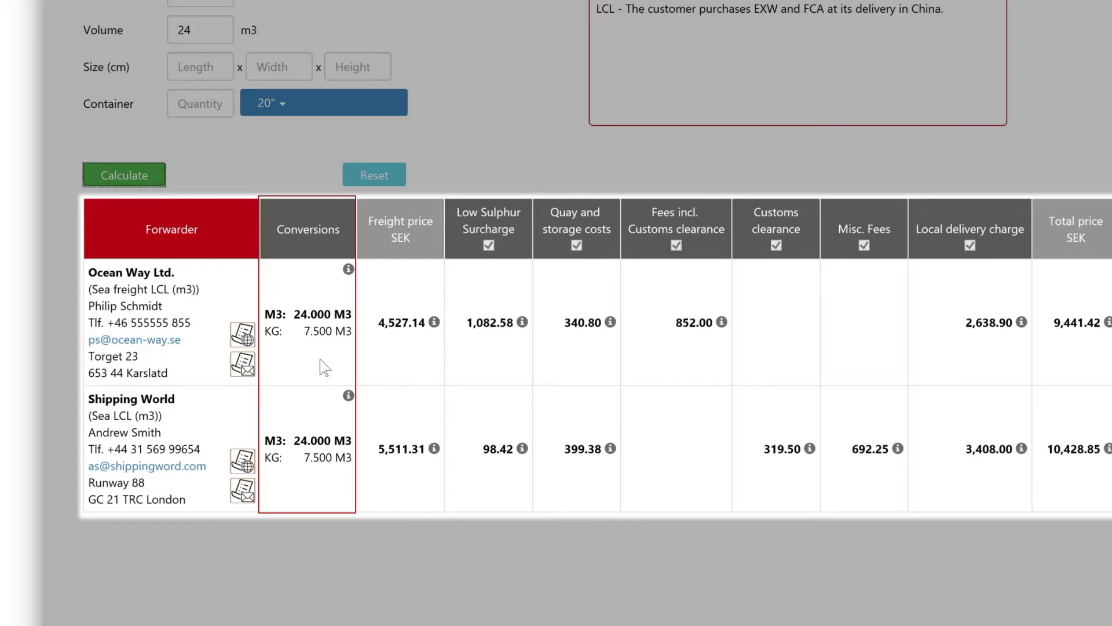
{"action": "left_click", "coordinate": [434, 322]}
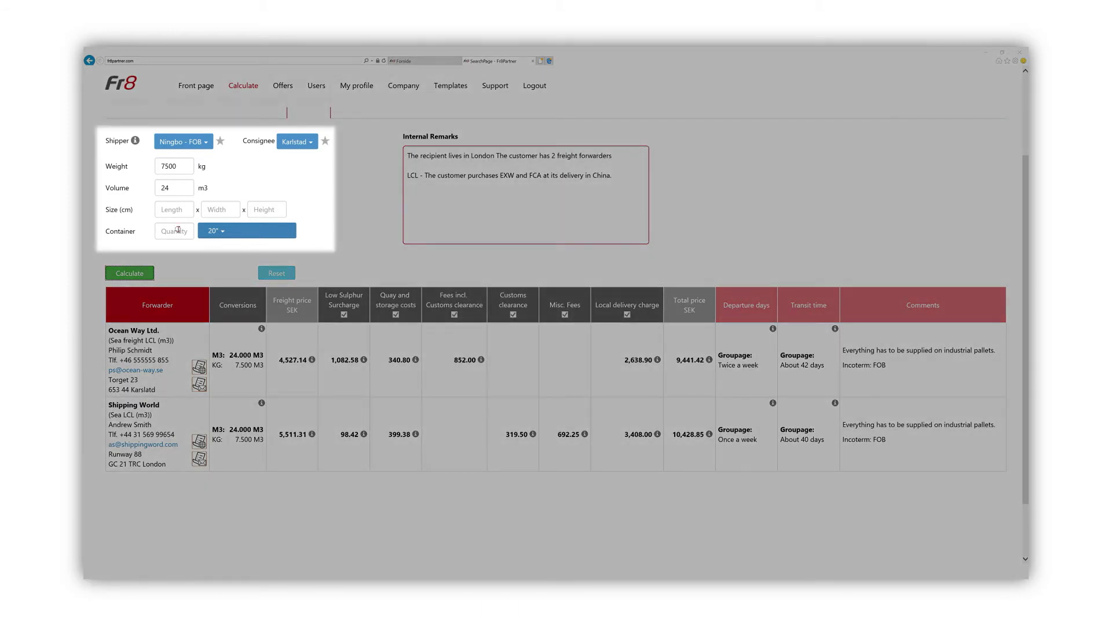
- Enter a quantity of 1 for the 20" container and recalculate the sea import offers
{"action": "left_click", "coordinate": [179, 231]}
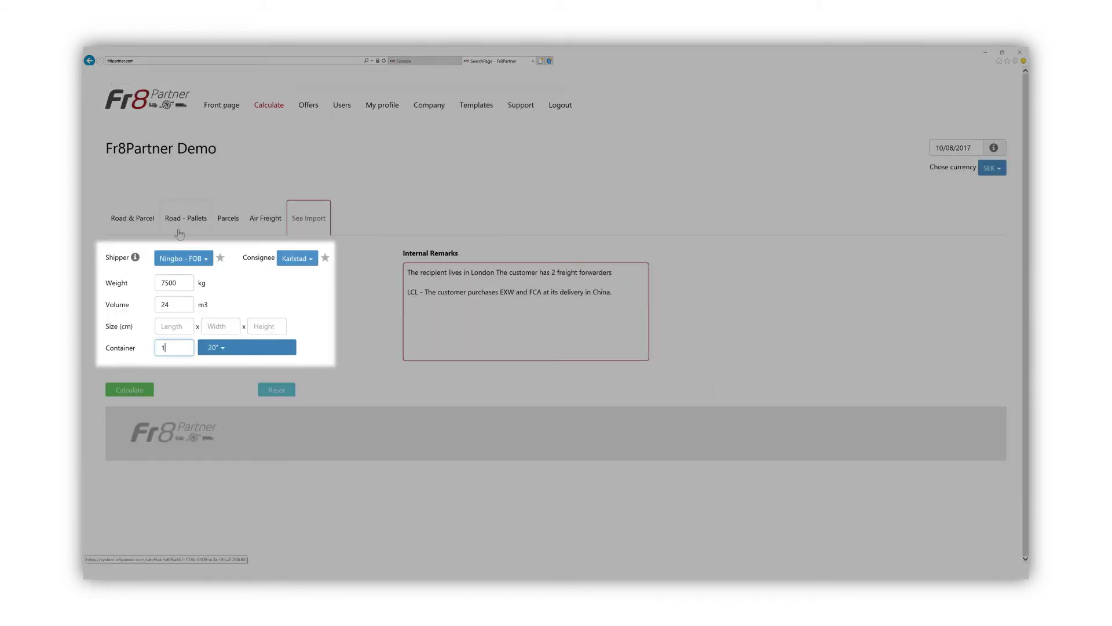
{"action": "type", "text": "1"}
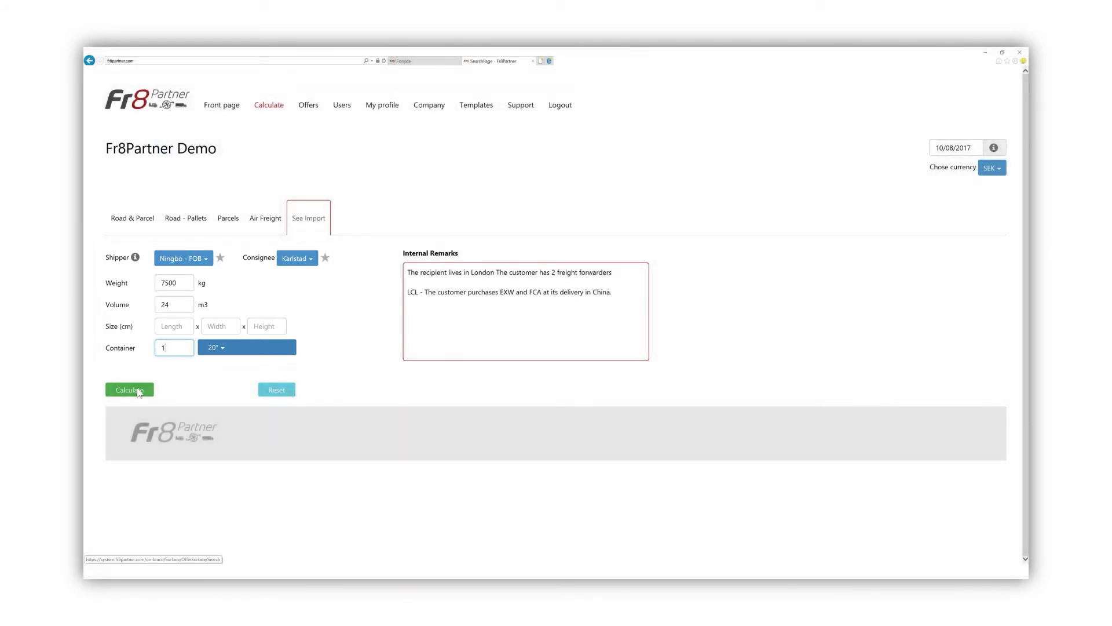
{"action": "left_click", "coordinate": [137, 390]}
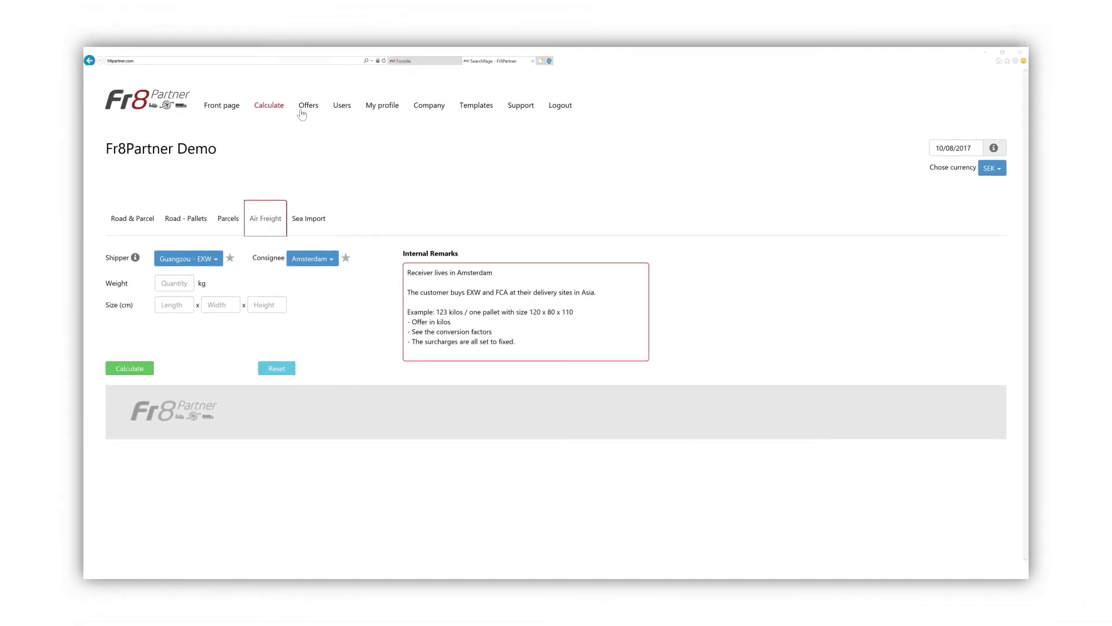
- View the freight offer overview, the company users page and the templates page
{"action": "left_click", "coordinate": [310, 107]}
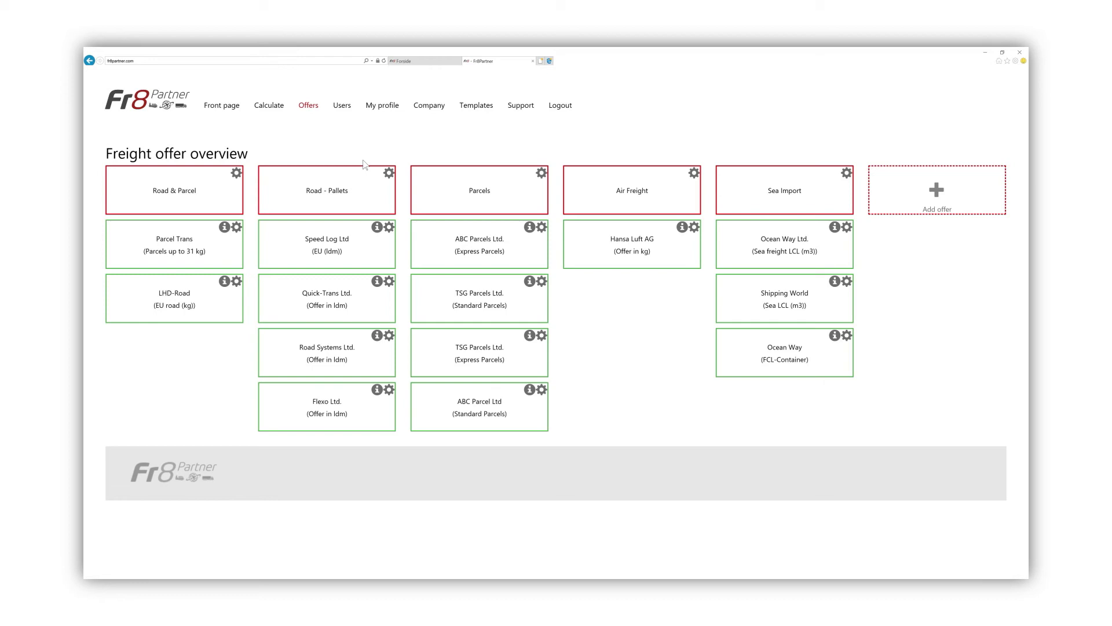
{"action": "left_click", "coordinate": [342, 105]}
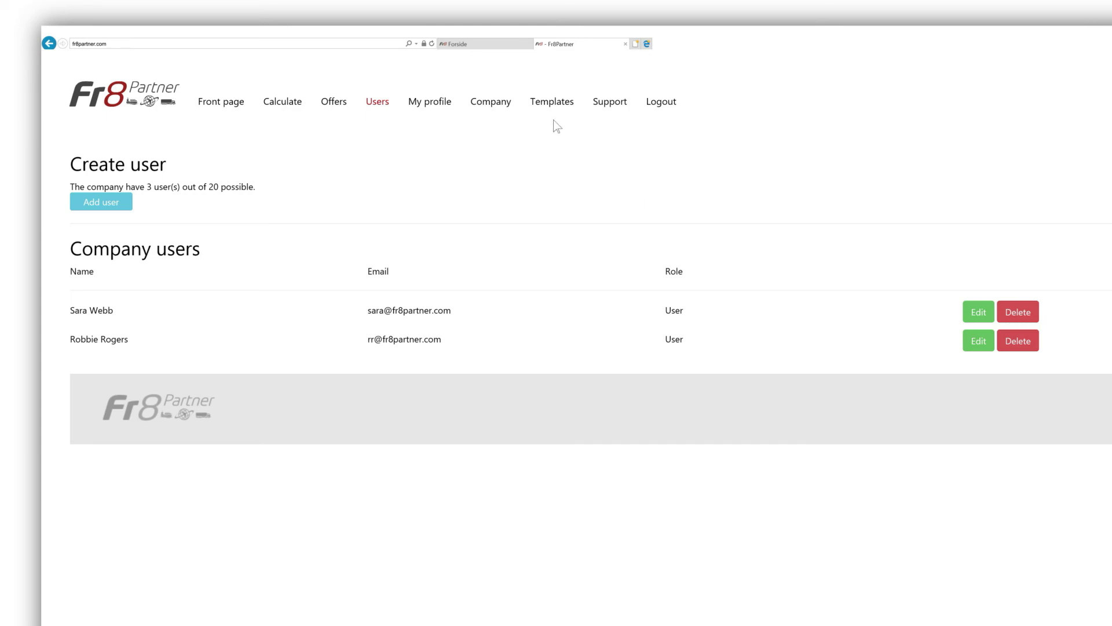
{"action": "left_click", "coordinate": [539, 106]}
{"action": "left_click", "coordinate": [540, 106]}
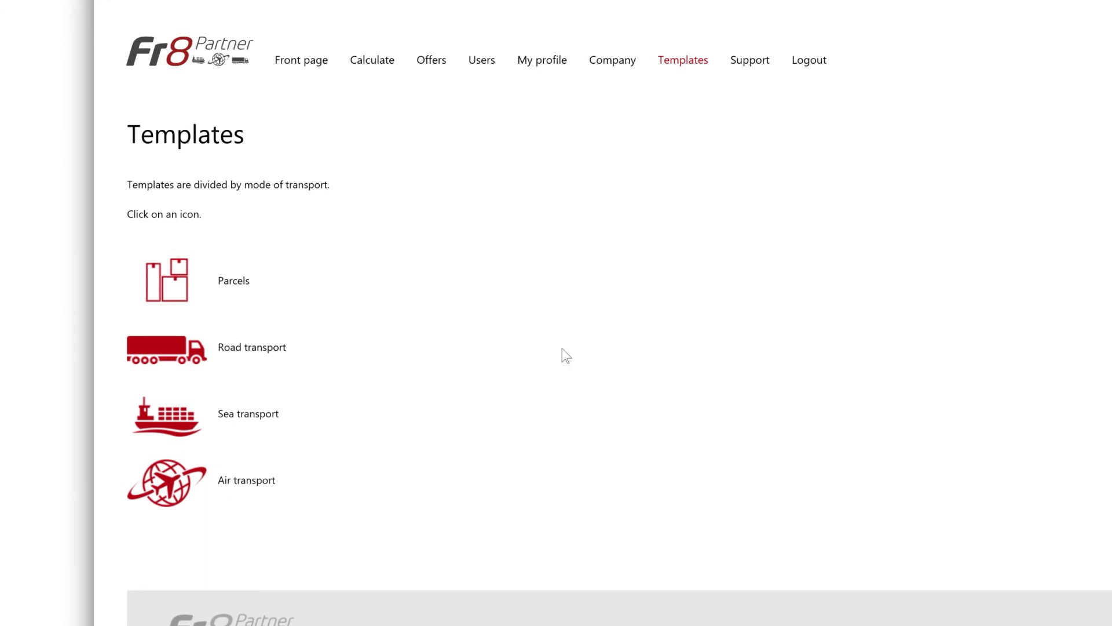
- Open the support instructions and look through the general, template and system site guides
{"action": "mouse_move", "coordinate": [744, 66]}
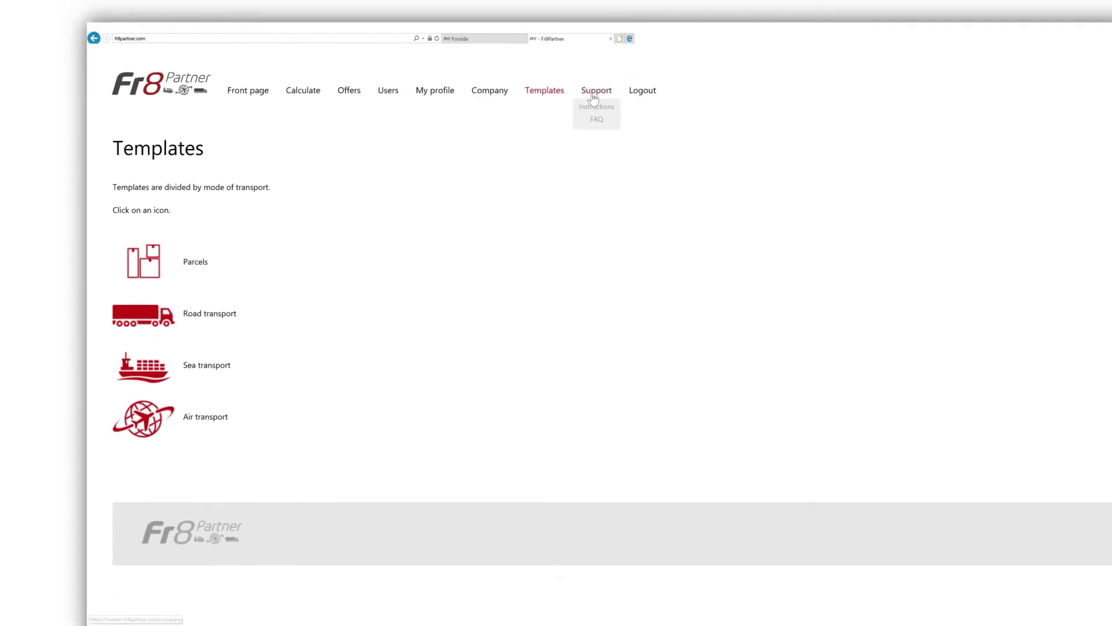
{"action": "left_click", "coordinate": [596, 109]}
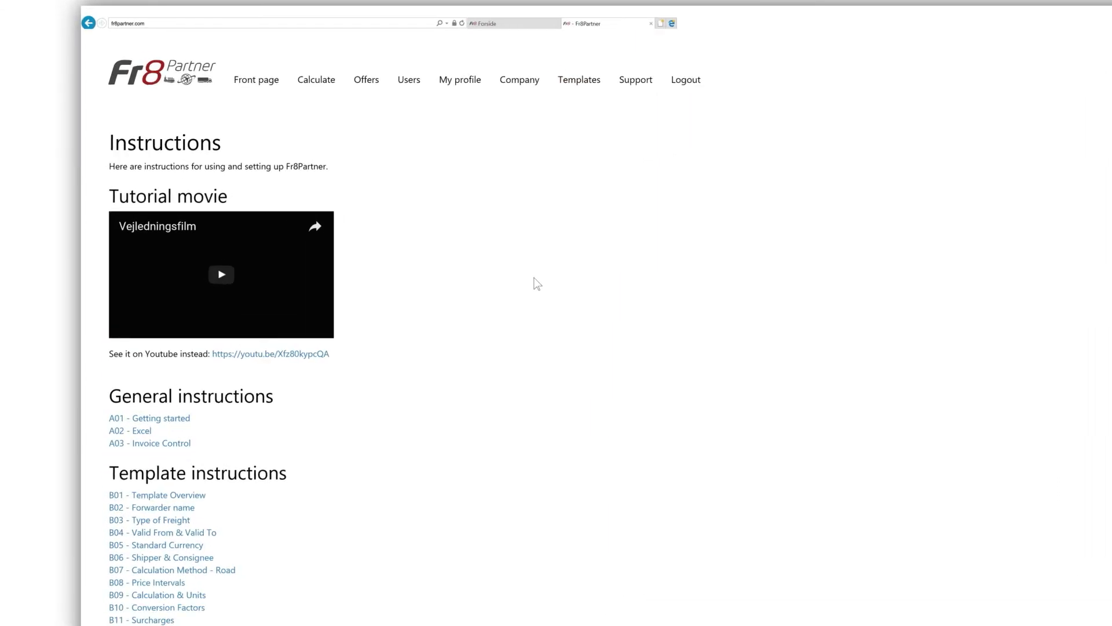
{"action": "scroll", "coordinate": [534, 278], "scroll_direction": "down", "scroll_amount": 5}
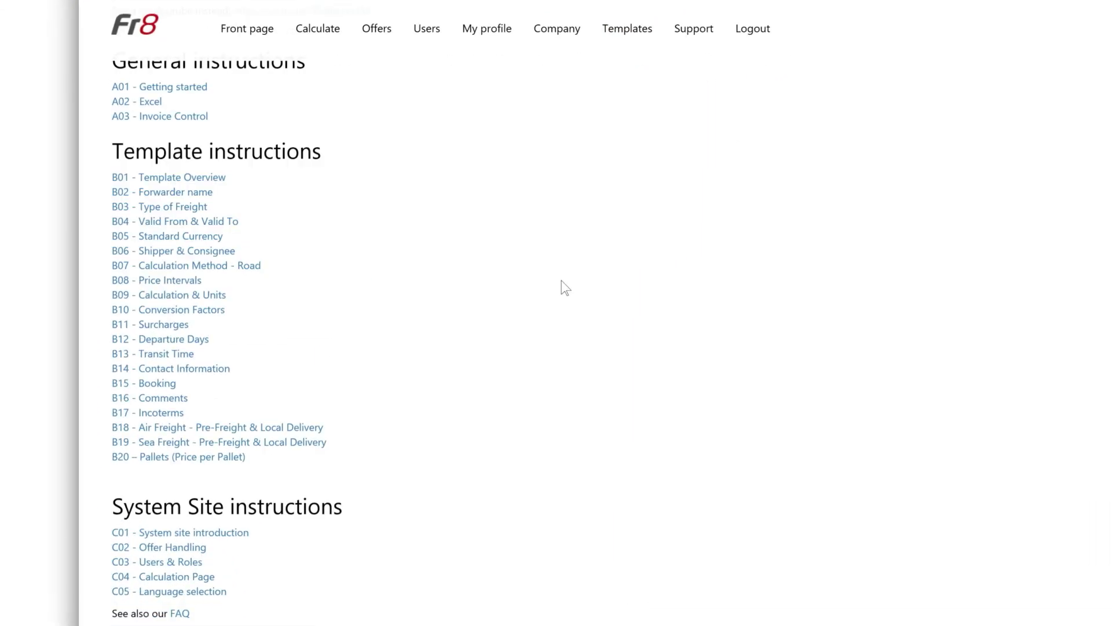
{"action": "scroll", "coordinate": [507, 275], "scroll_direction": "up", "scroll_amount": 2}
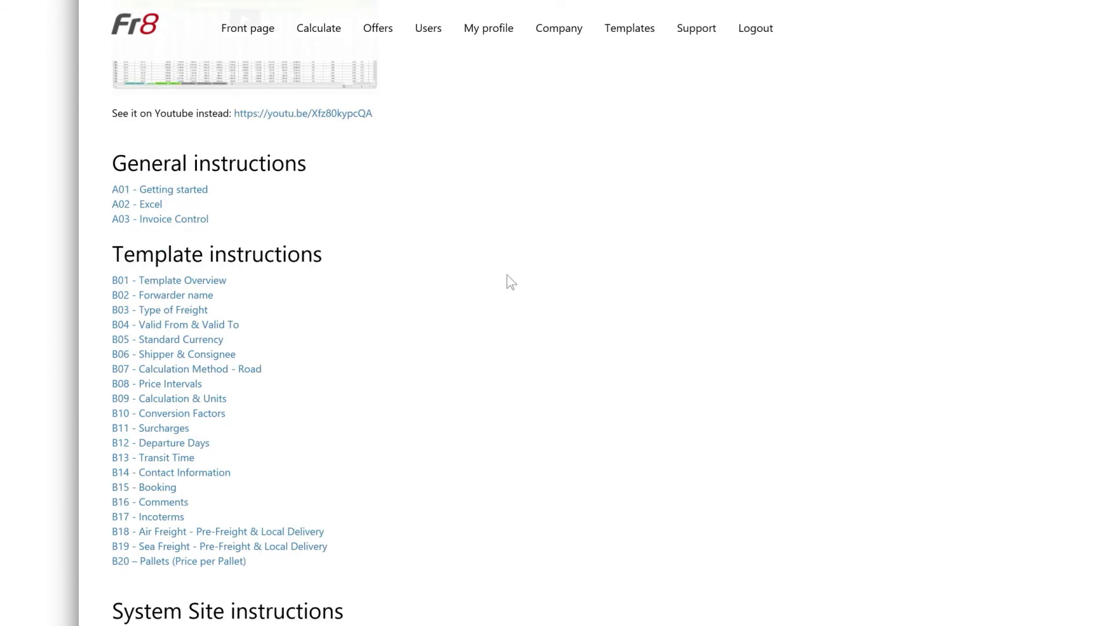